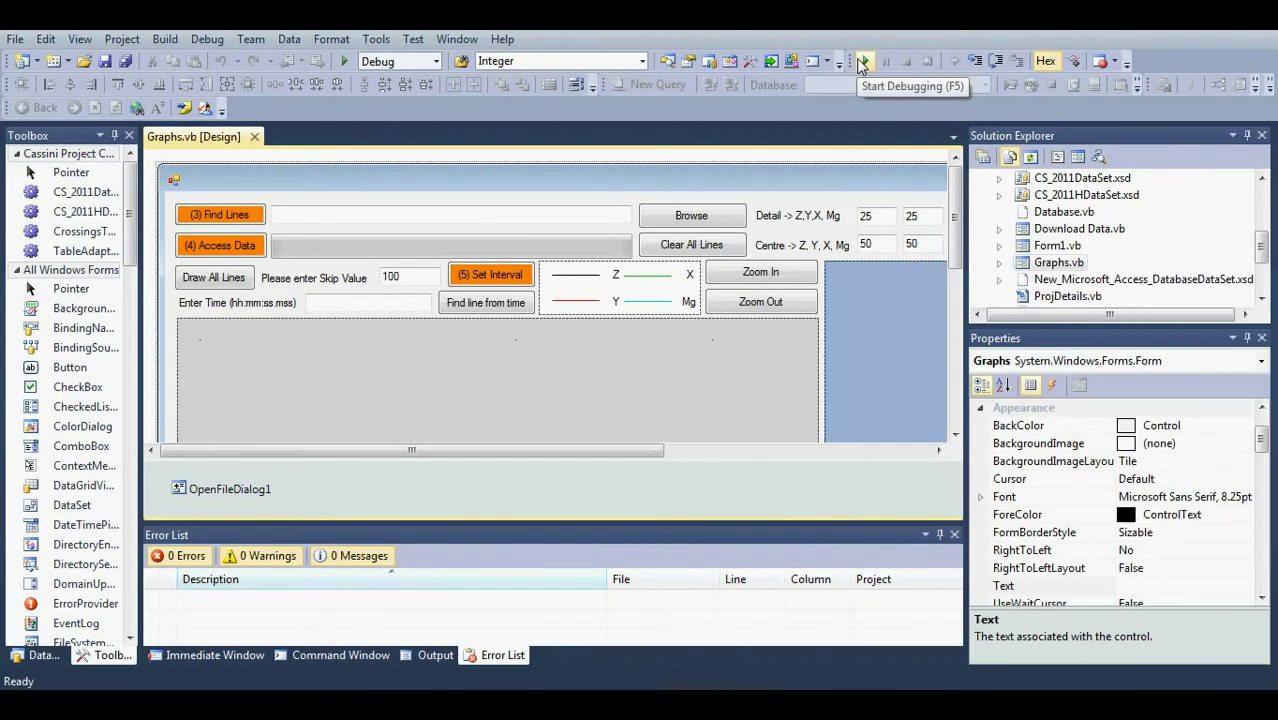
Run the Graph Sketcher project and move its welcome window to the centre of the IDE.
left_click(862, 64)
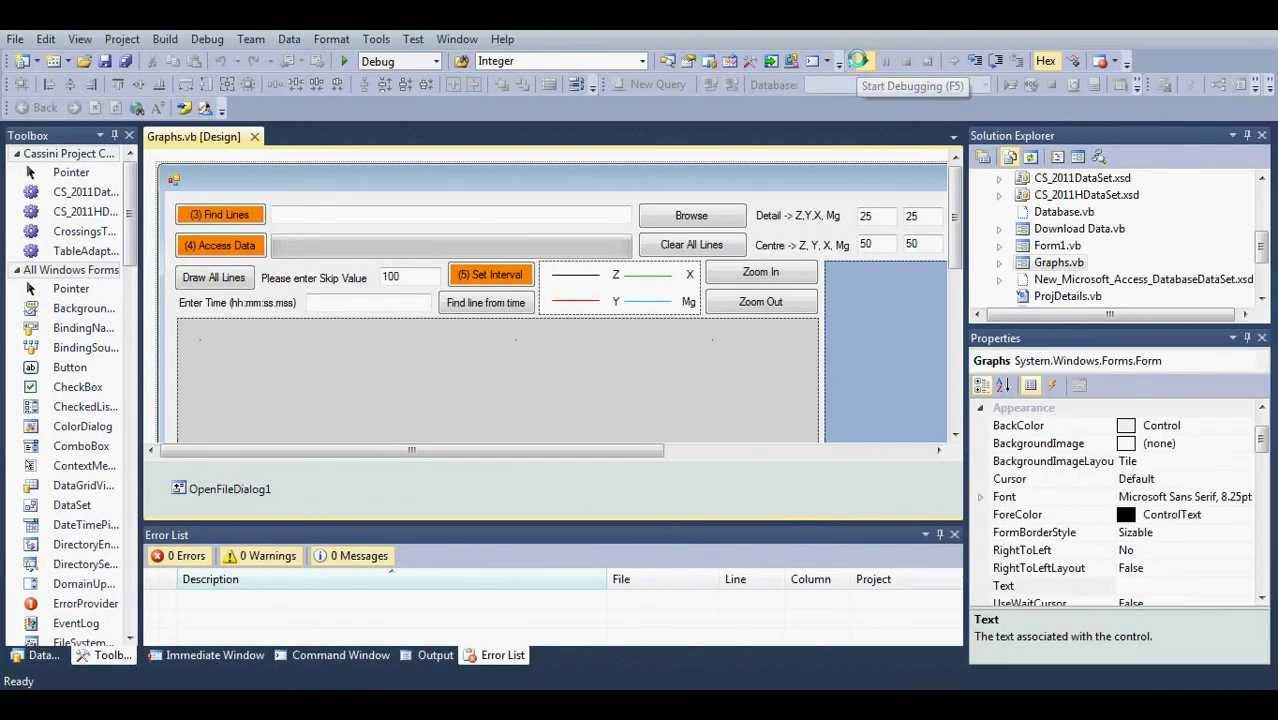
left_click_drag(360, 78, 676, 186)
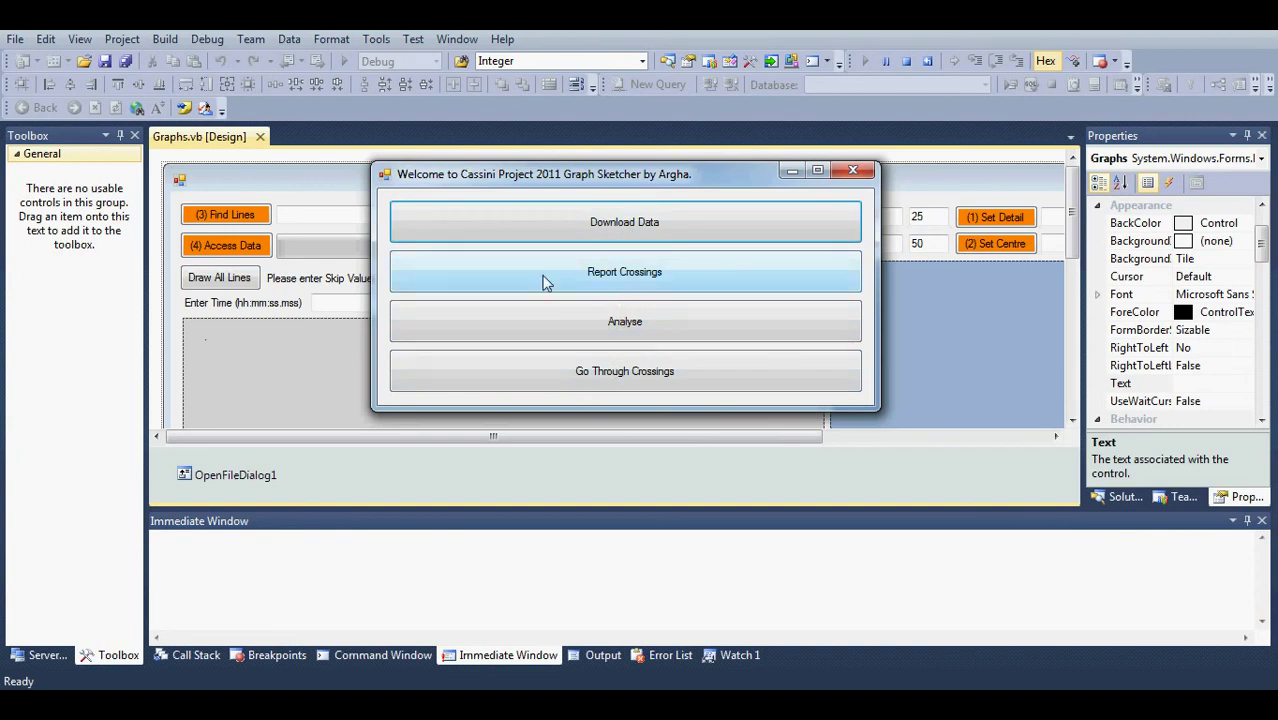
Open Download Data maximized and choose 14 June 2008 in the calendar, giving 08166_FGM_KRTP.TAB.
left_click(573, 224)
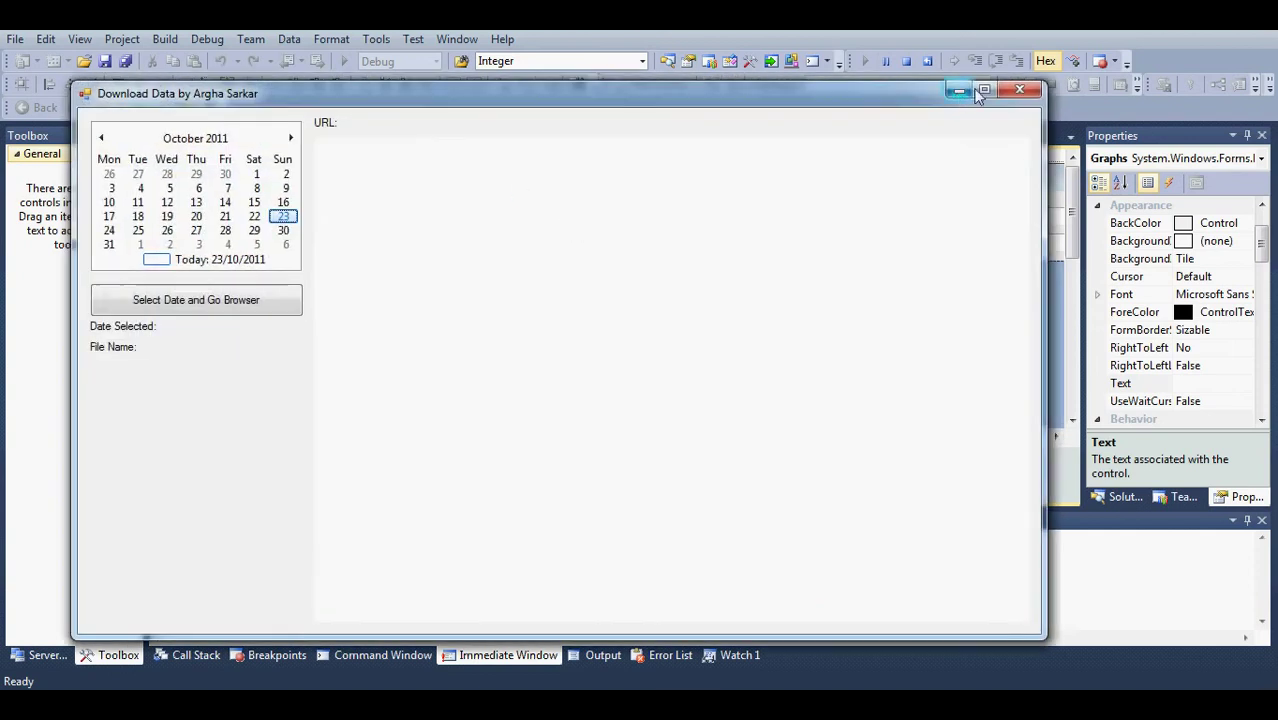
left_click(982, 91)
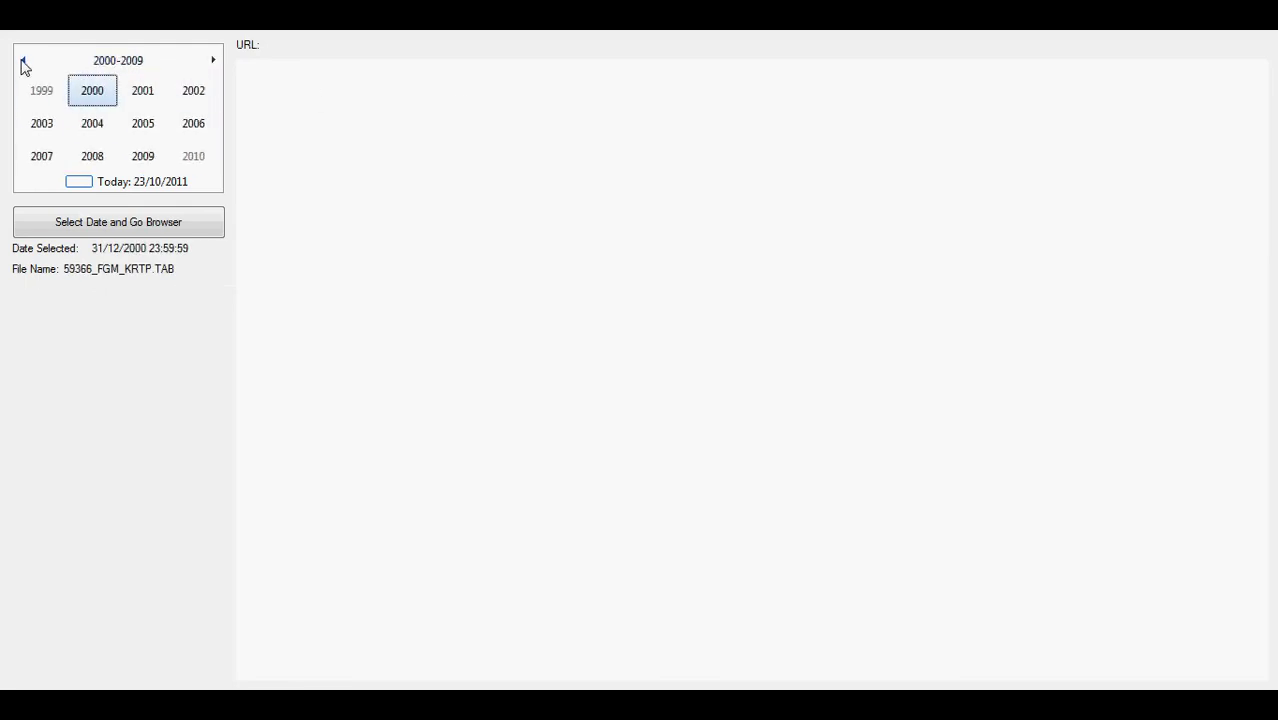
left_click(92, 156)
left_click(91, 124)
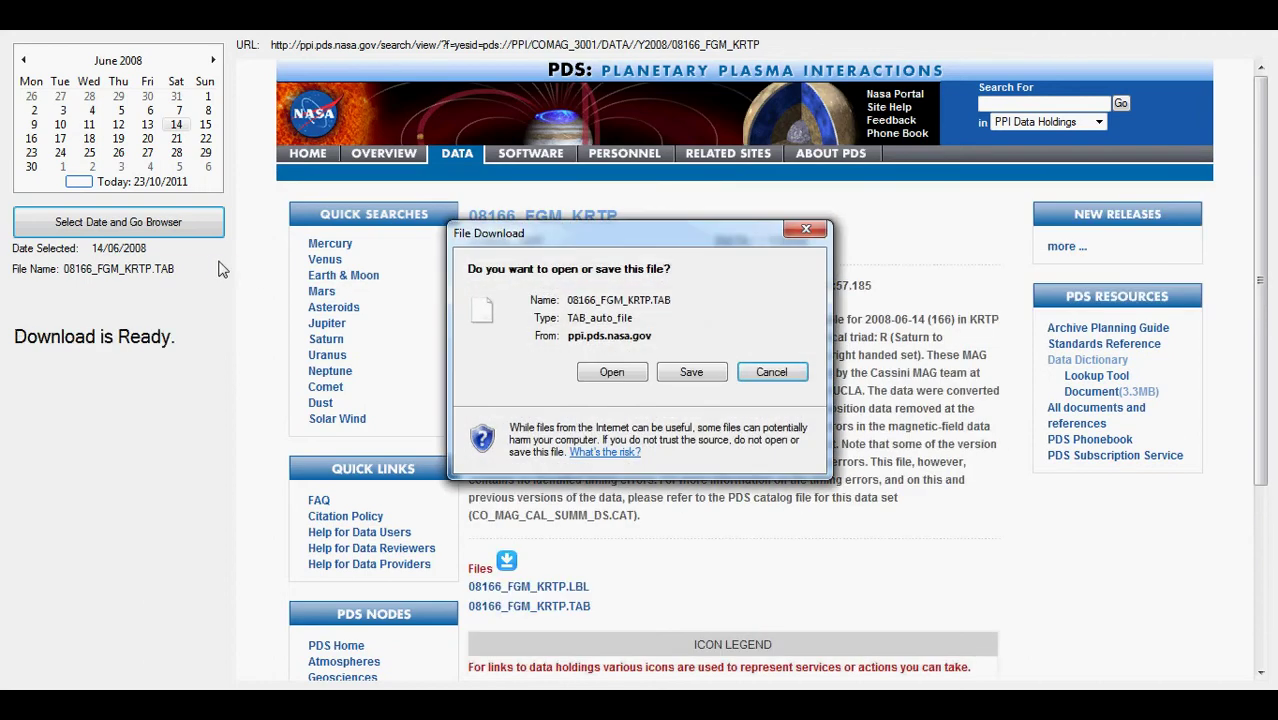
Dismiss the first download prompt and request 08166_FGM_KRTP.TAB from the PDS page again.
left_click_drag(612, 238, 316, 77)
key("Escape")
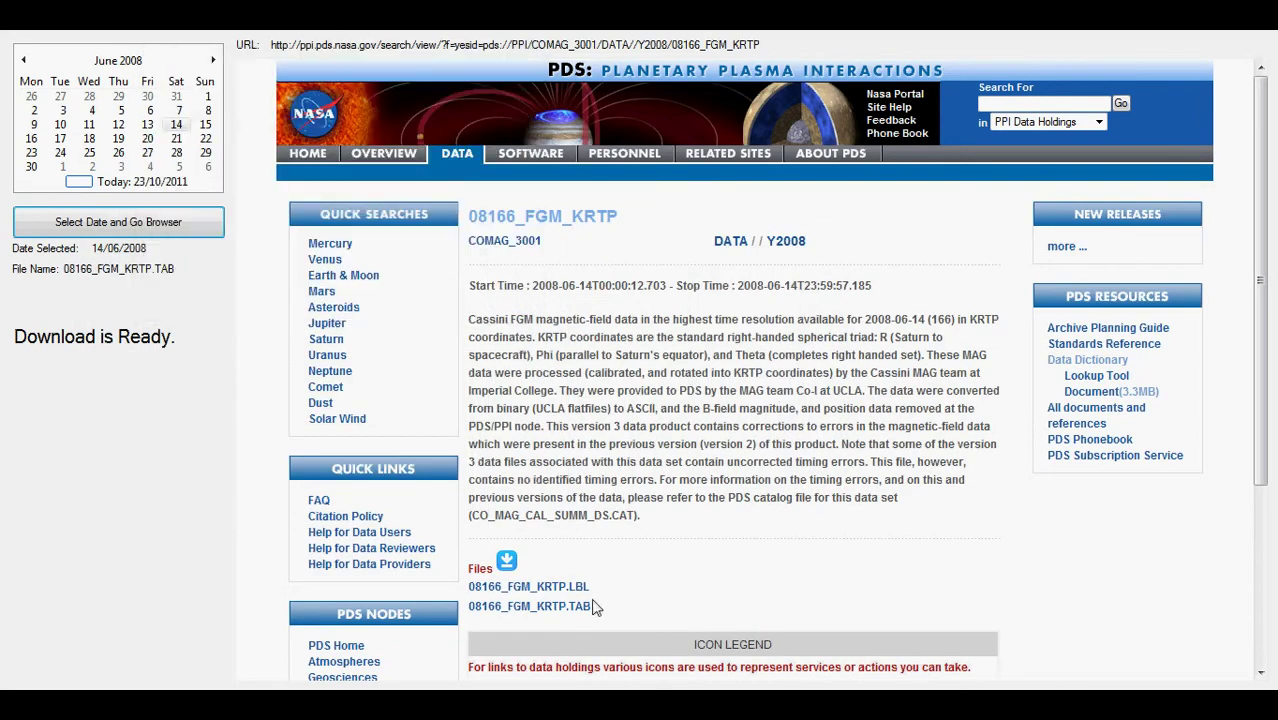
left_click_drag(470, 606, 600, 614)
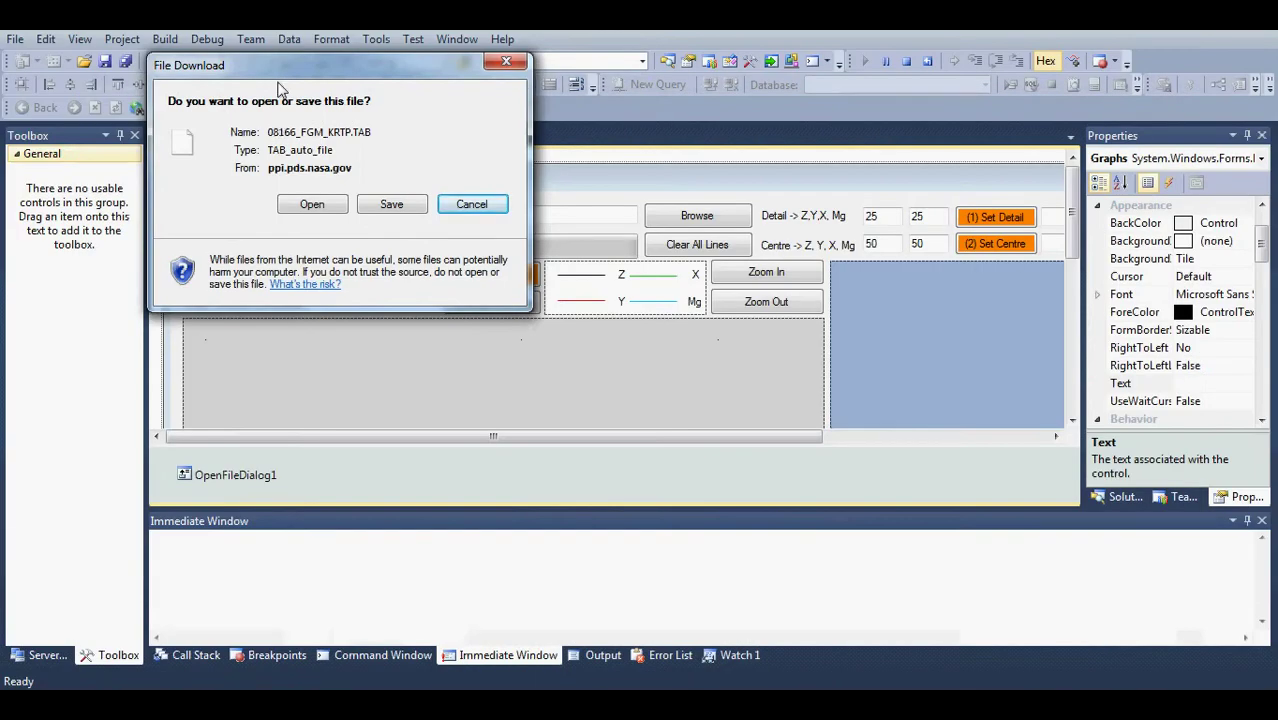
Choose Save, find 08166_FGM_KRTP already in the Actual Data folder, then cancel the download.
left_click_drag(280, 80, 562, 234)
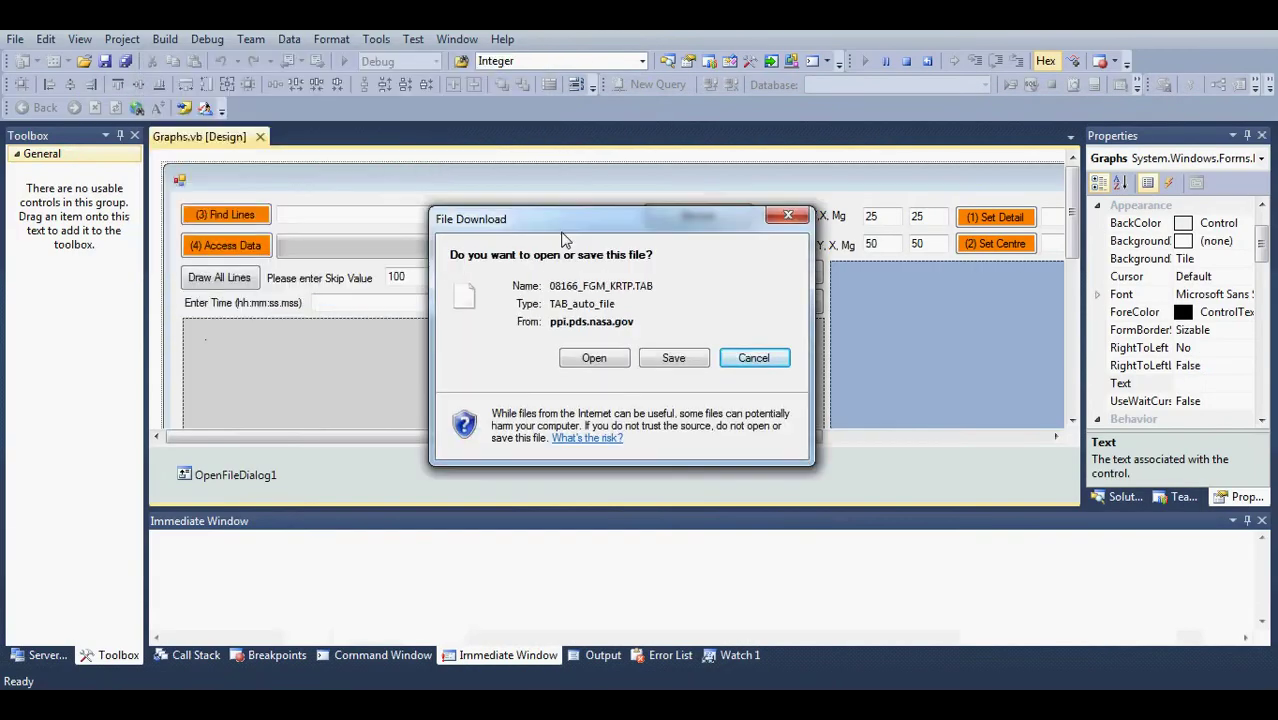
left_click(684, 362)
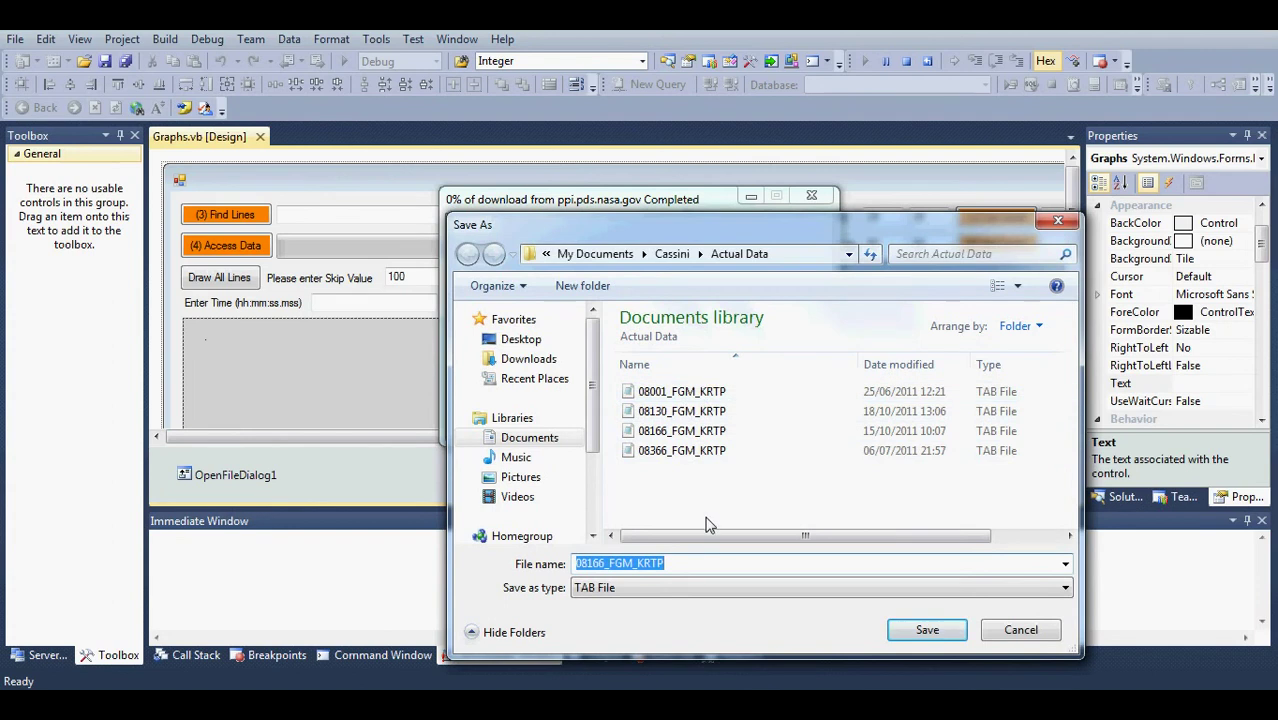
left_click(686, 452)
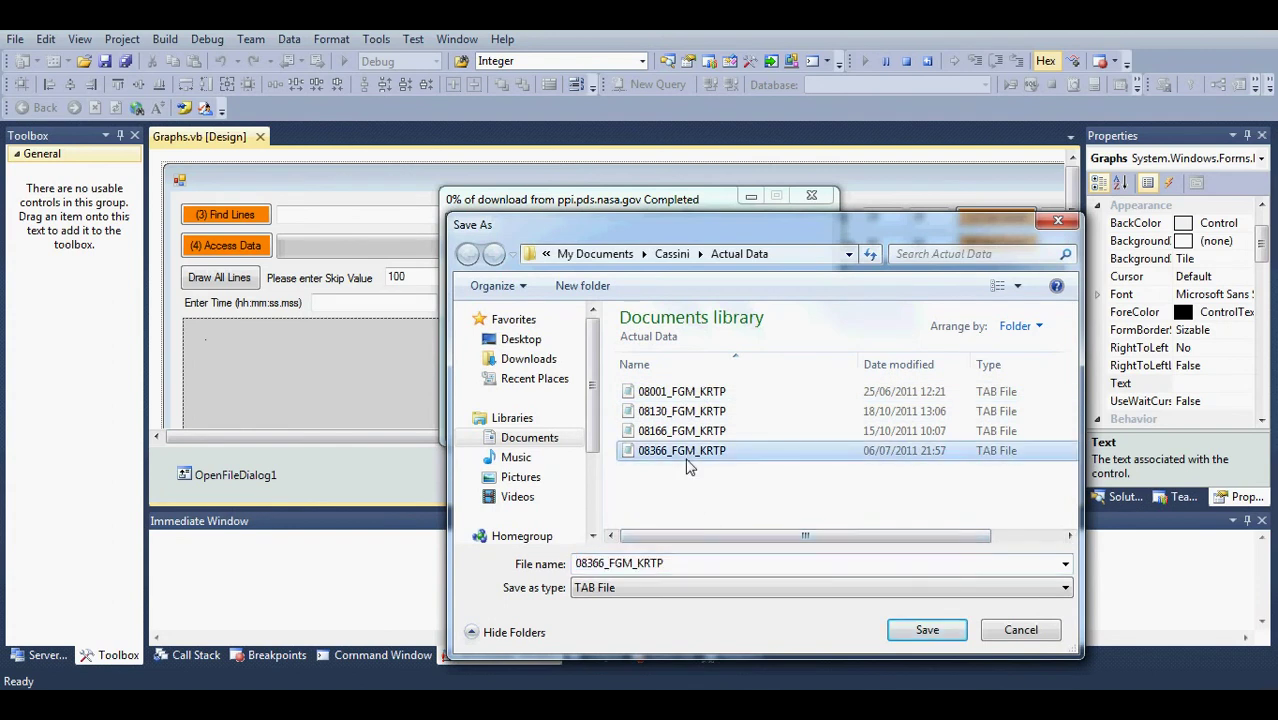
left_click(685, 441)
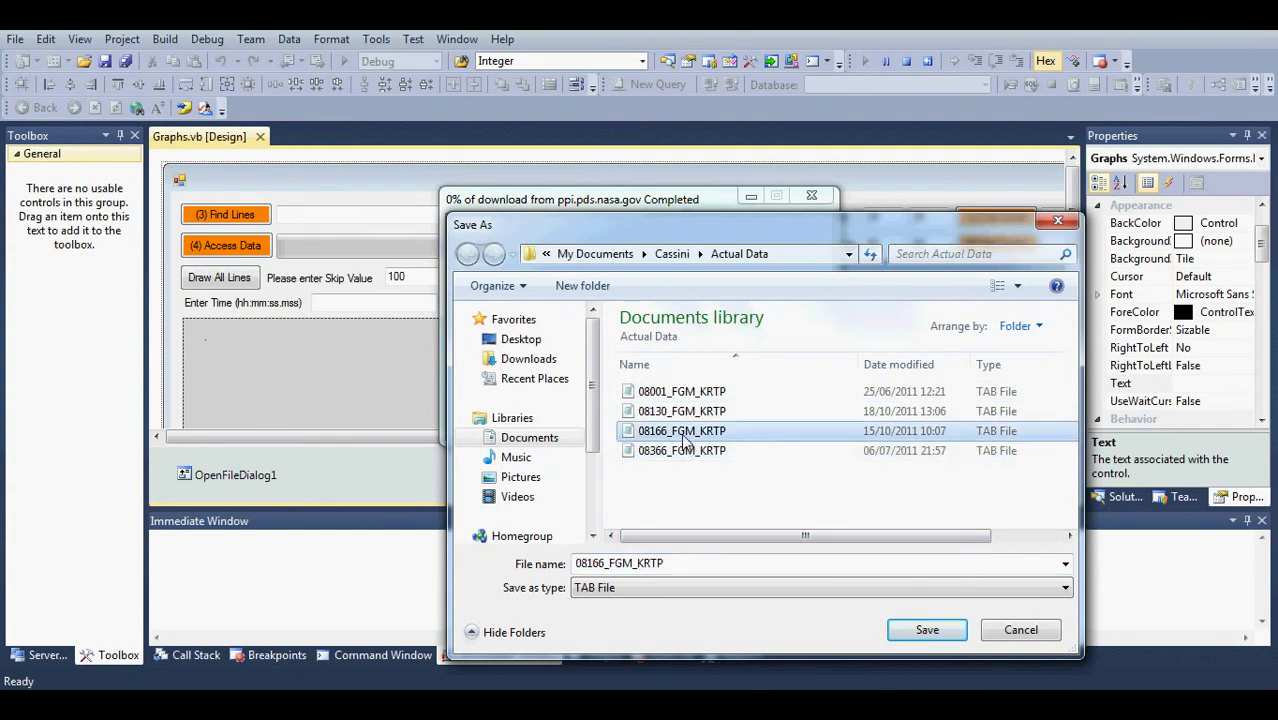
left_click(1031, 633)
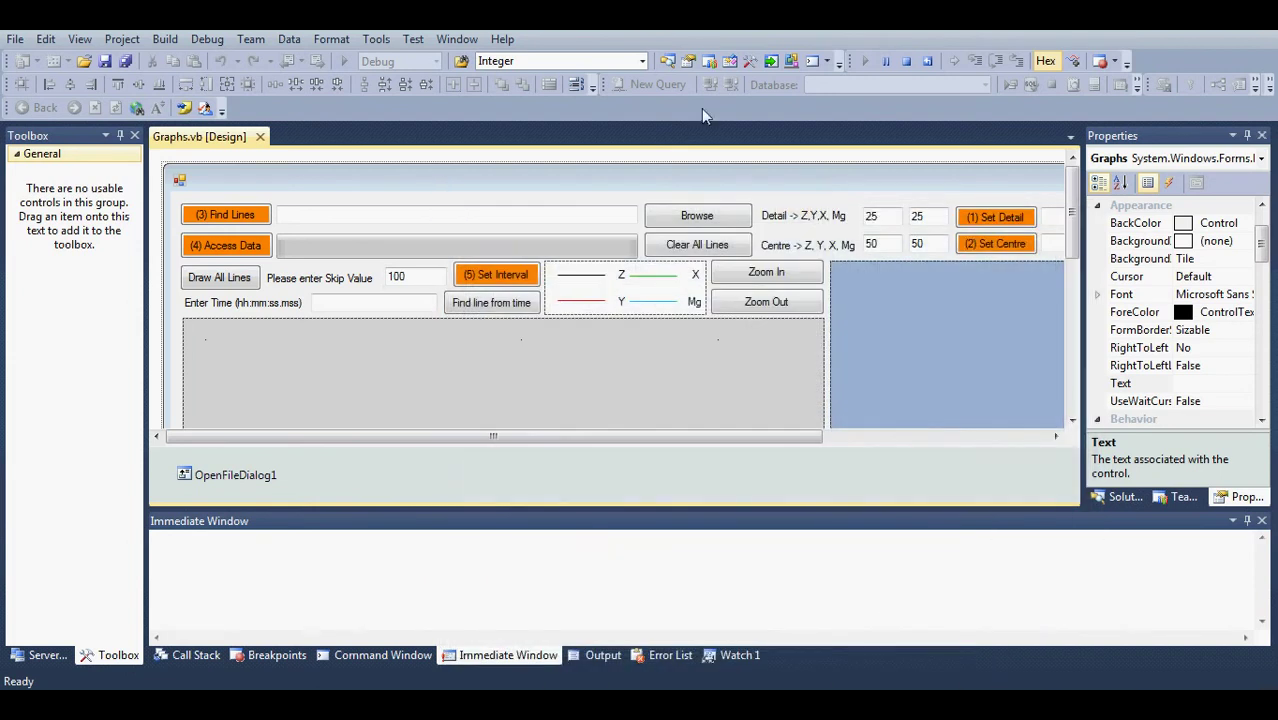
Restart the program, open the Analyse window, and close the Messenger notification.
left_click(906, 61)
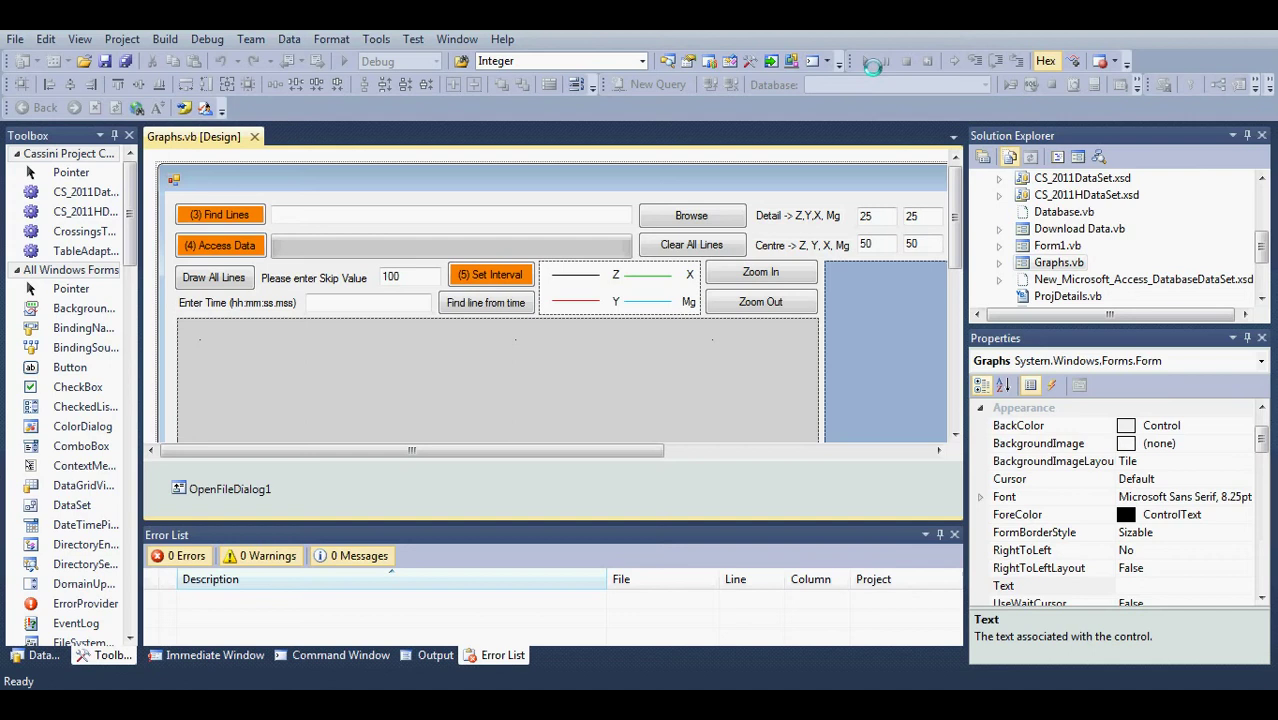
left_click(864, 62)
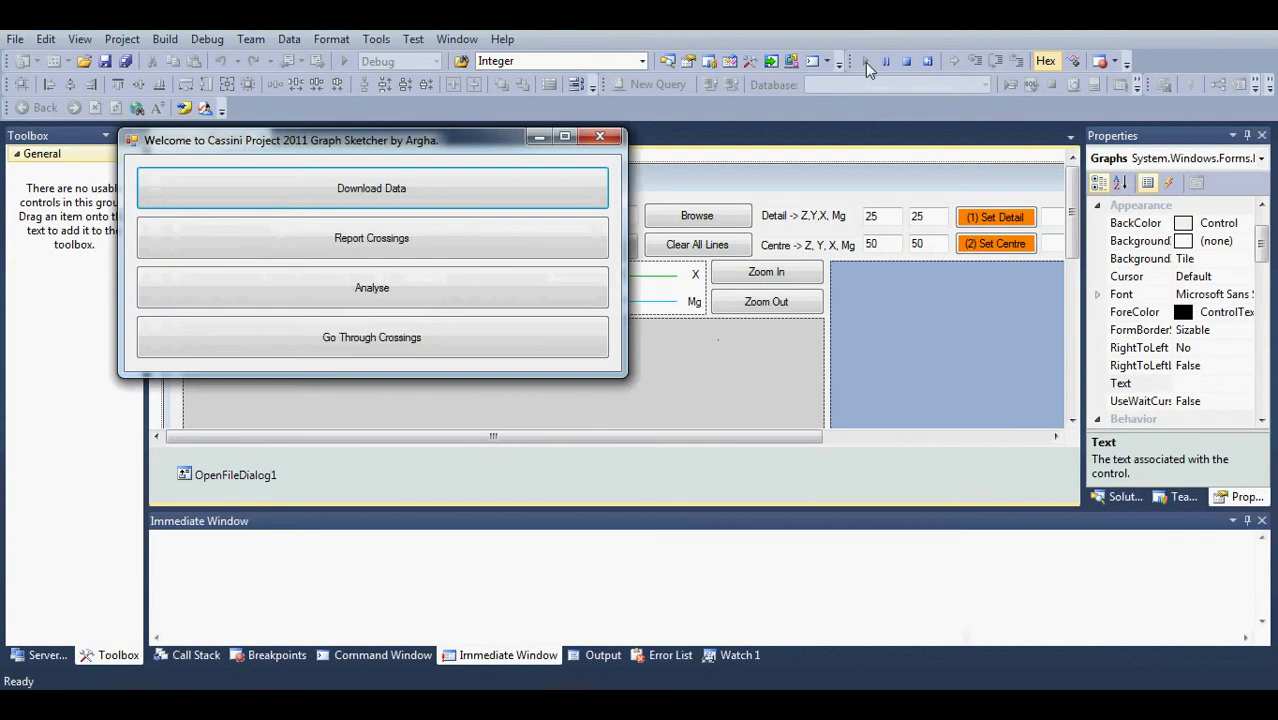
left_click(415, 295)
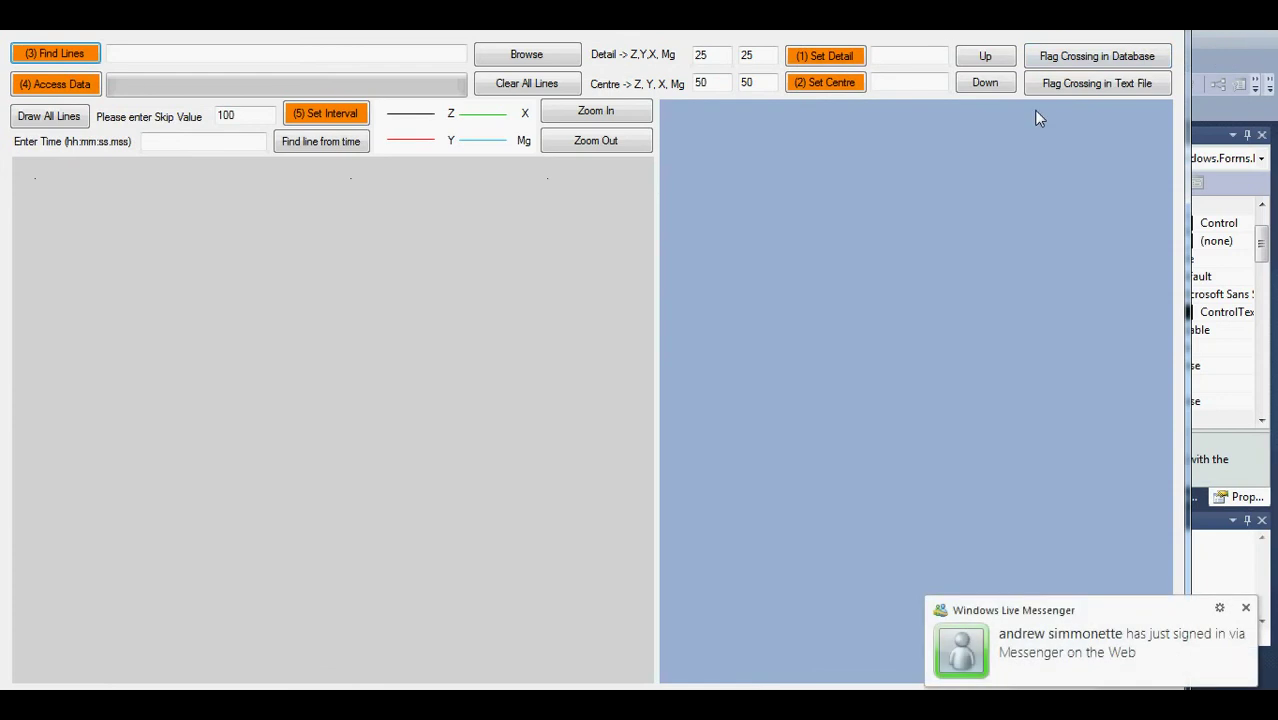
left_click(1245, 608)
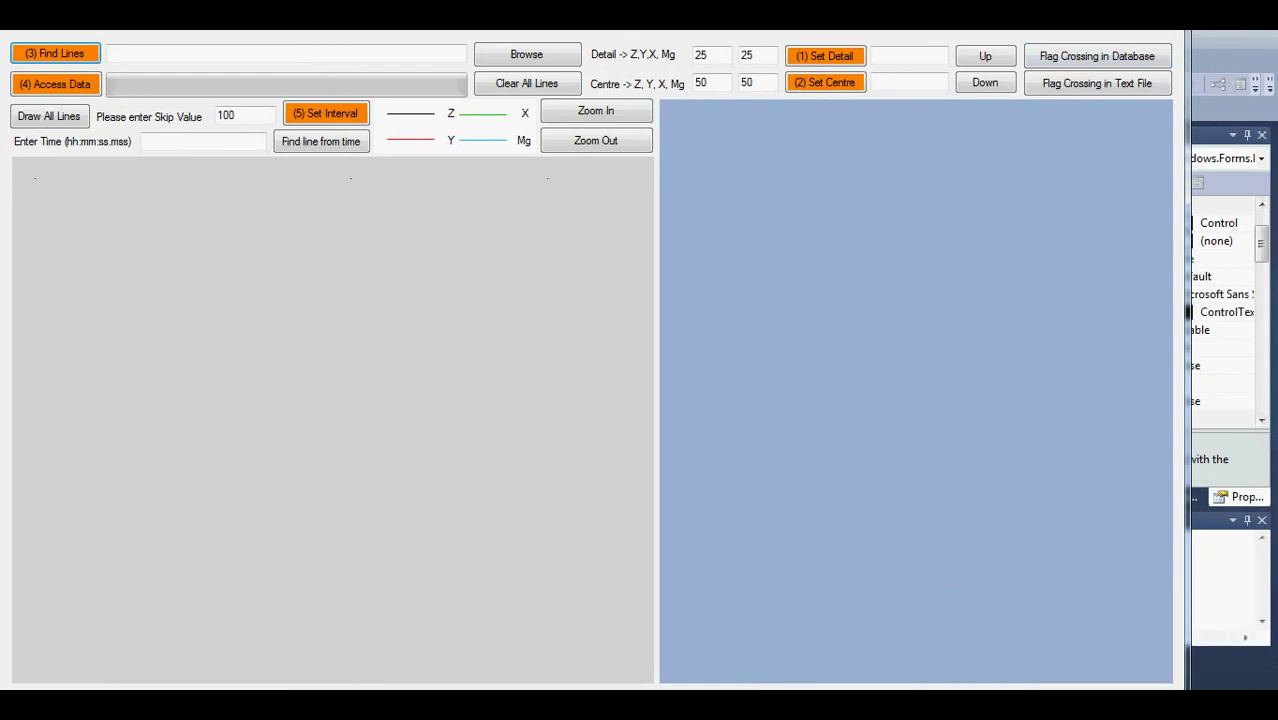
Apply detail 25 and centre 50, then select the 08166_FGM_KRTP data file.
left_click(822, 55)
left_click(822, 82)
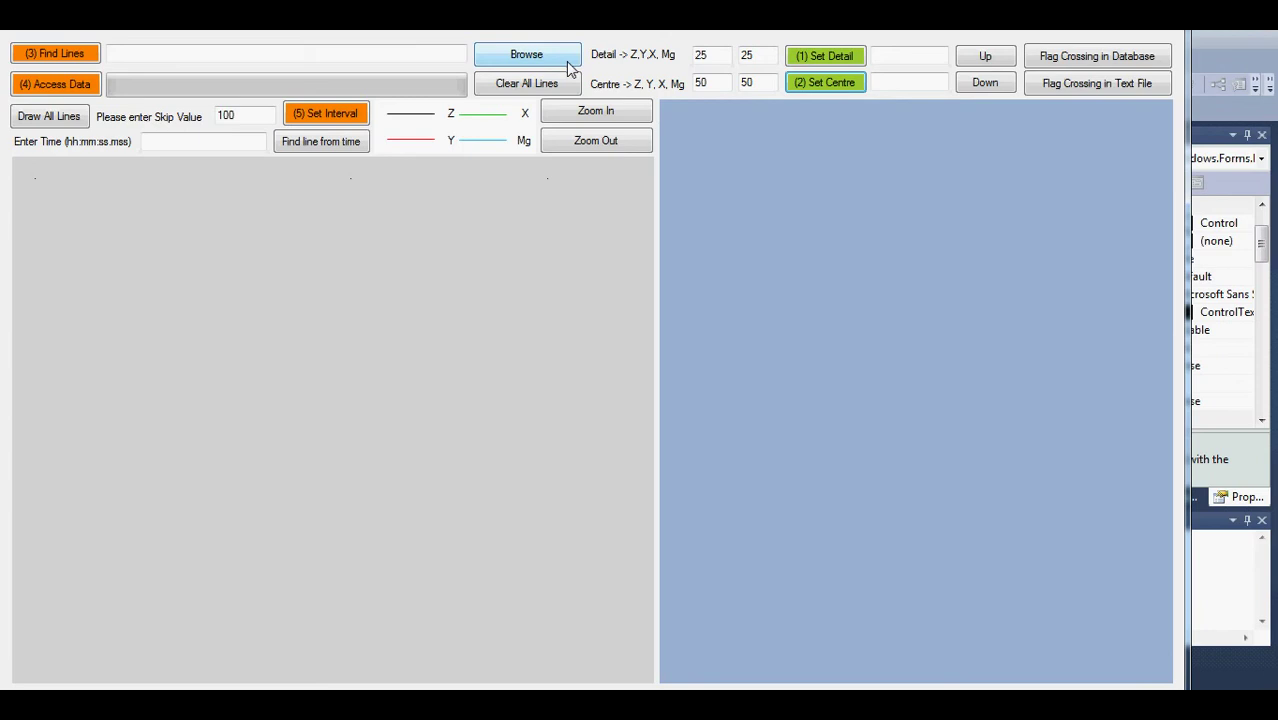
left_click(527, 55)
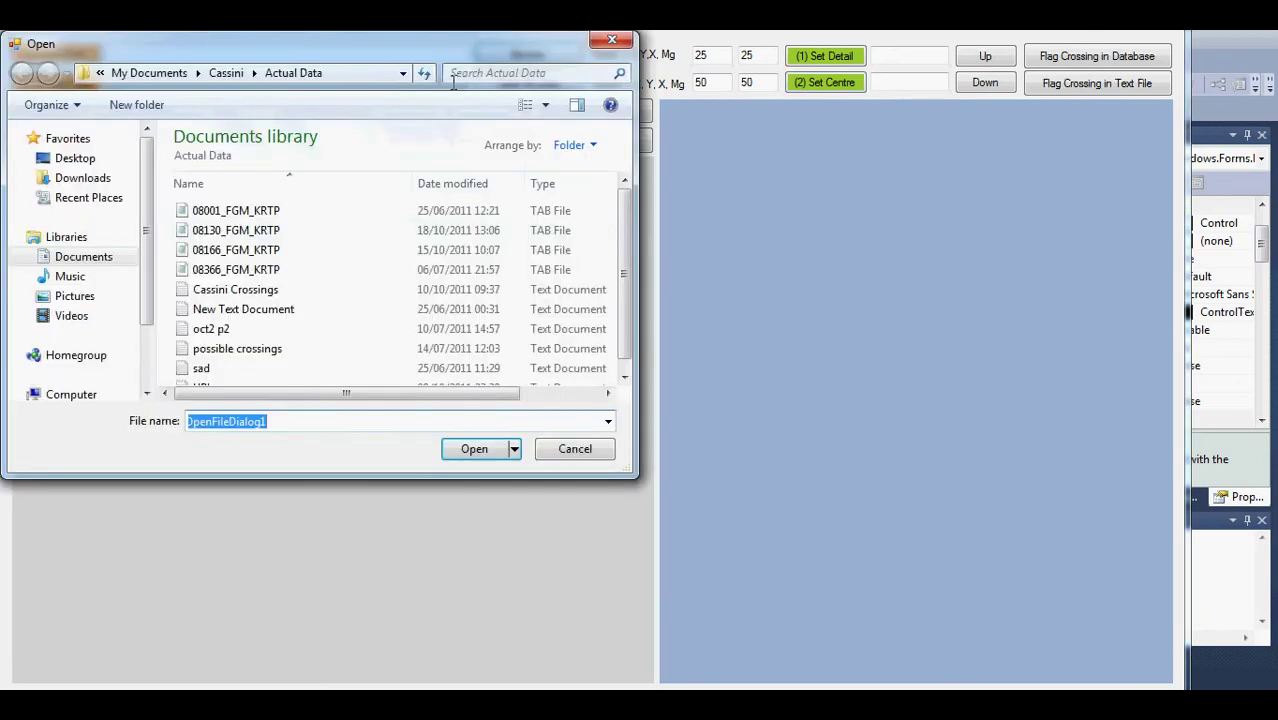
double_click(283, 254)
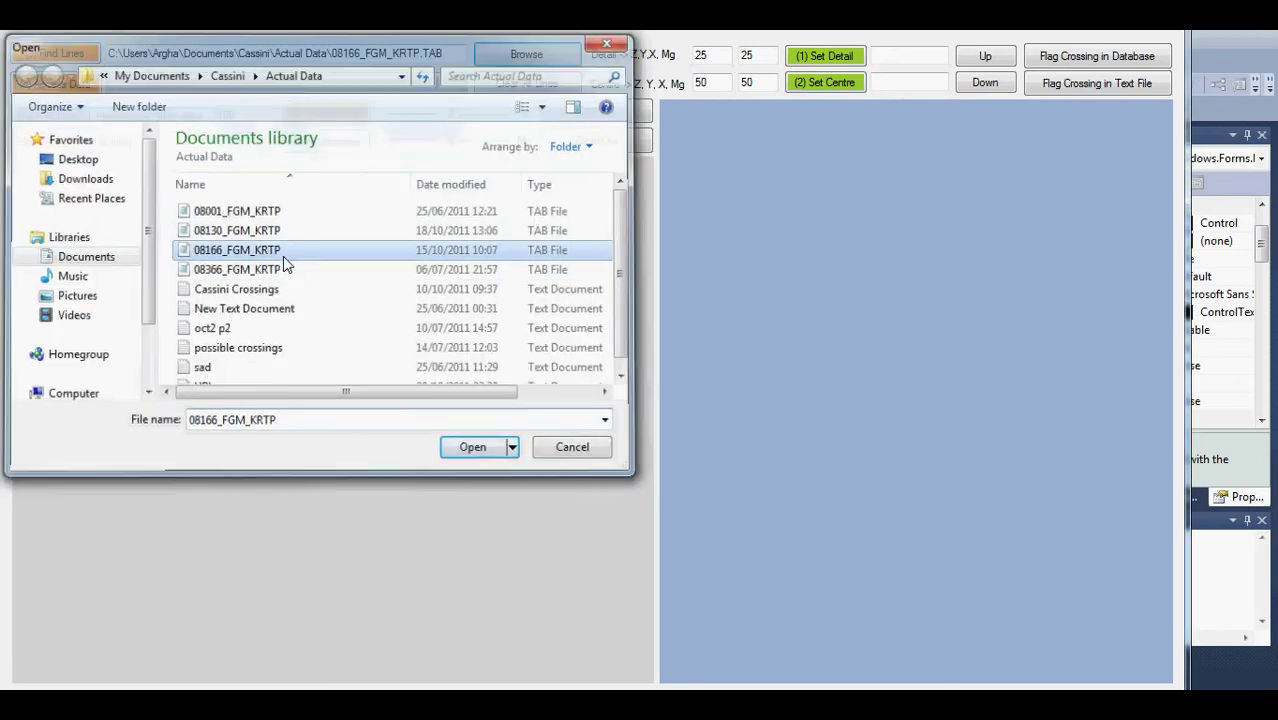
Find the lines, load the magnetometer data, and set the skip interval to 100.
left_click(80, 57)
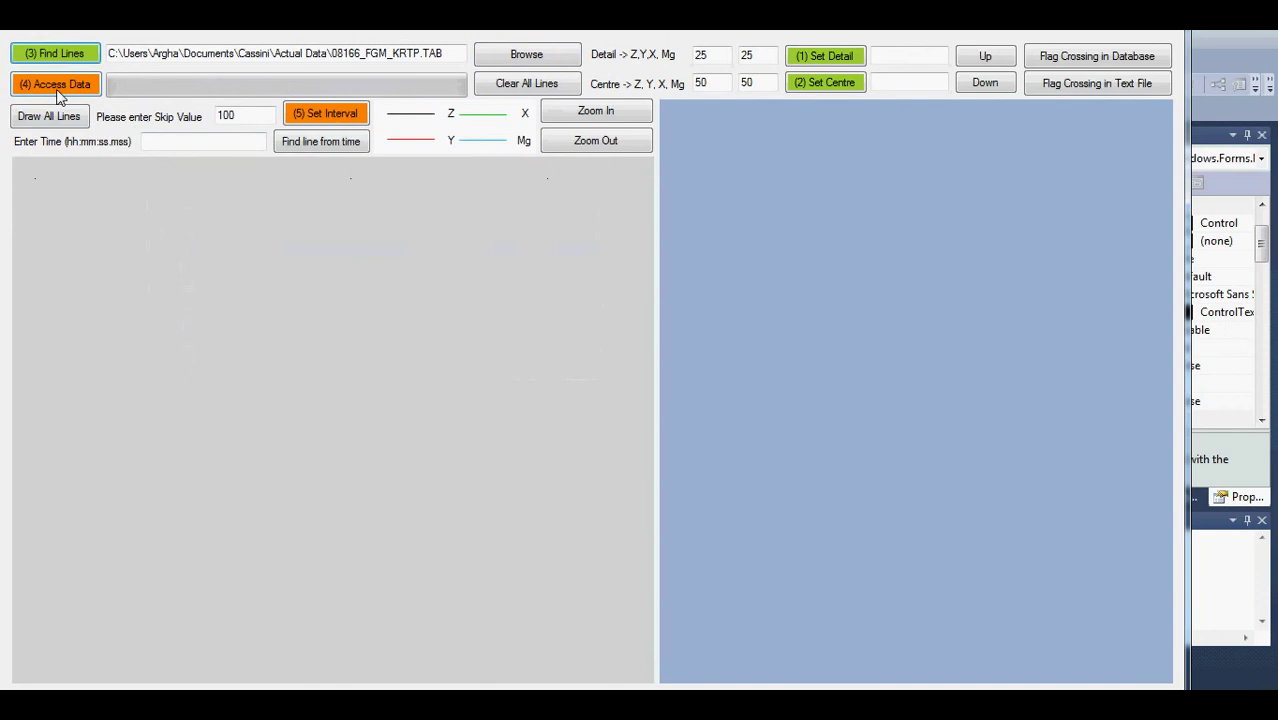
left_click(58, 92)
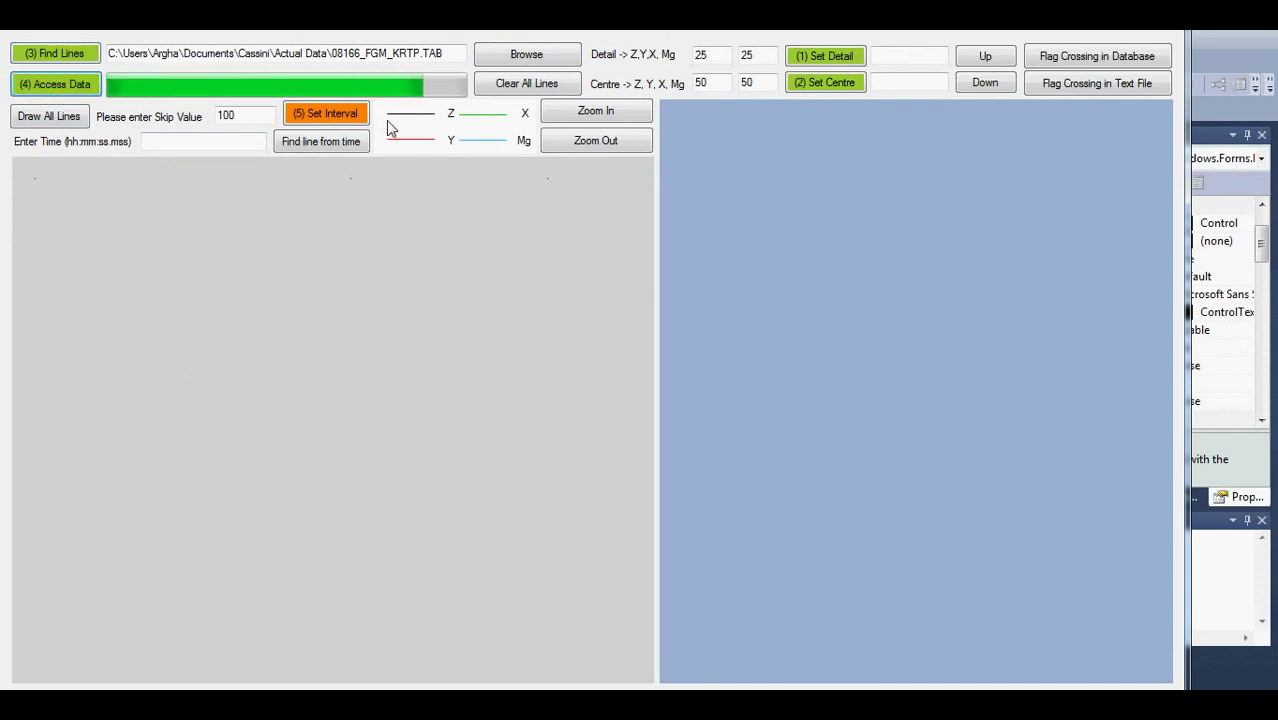
left_click_drag(251, 115, 233, 120)
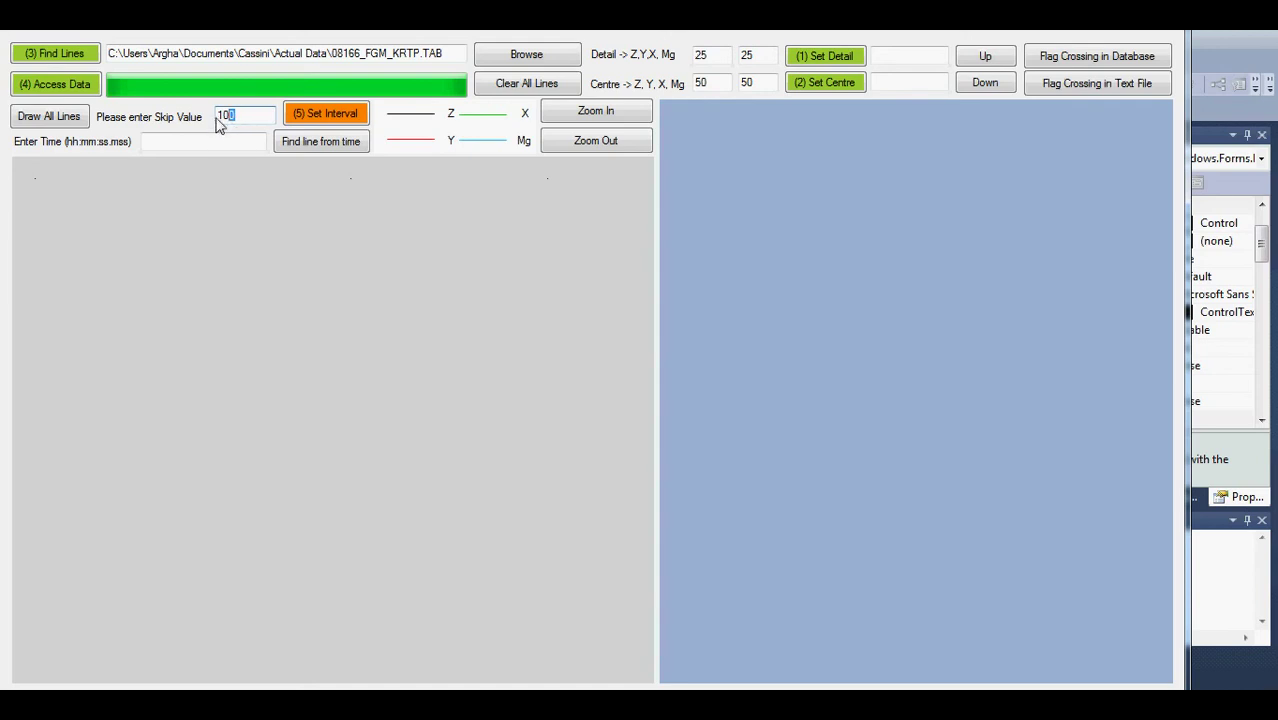
left_click(267, 118)
left_click(339, 113)
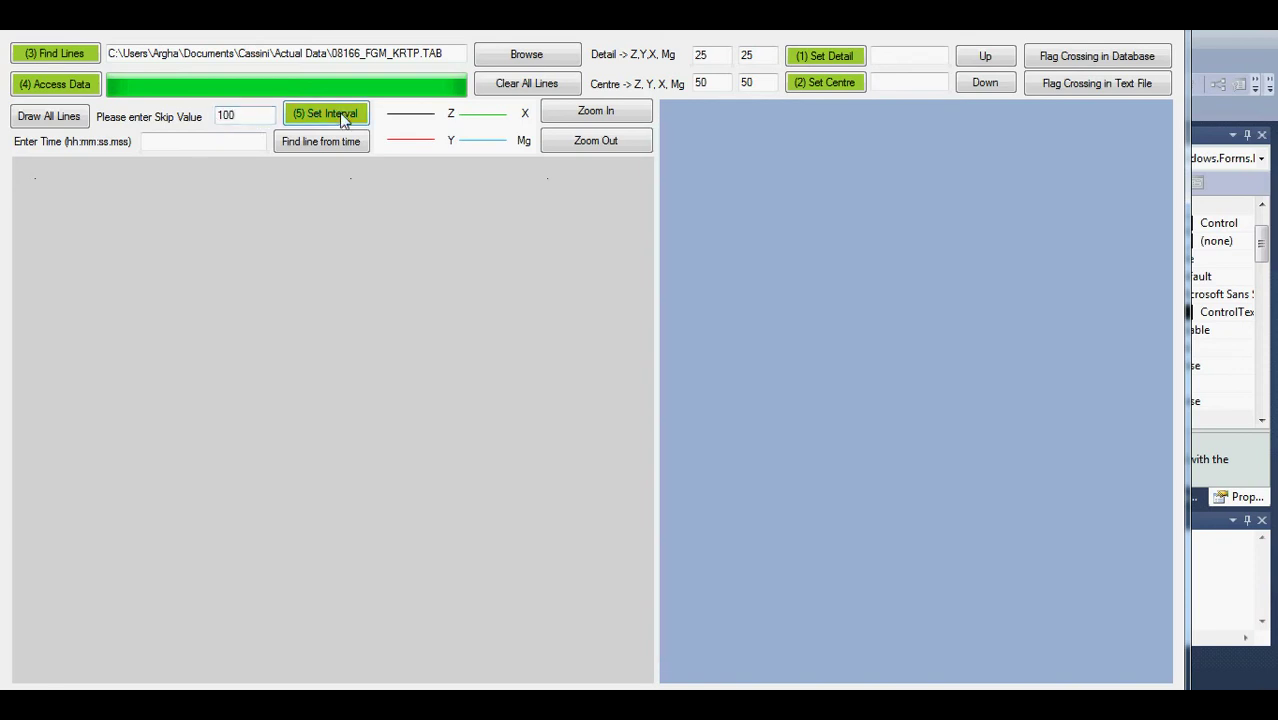
Draw the Z, X, Y and Mg lines and step through intervals to 05:21–07:08.
left_click(38, 117)
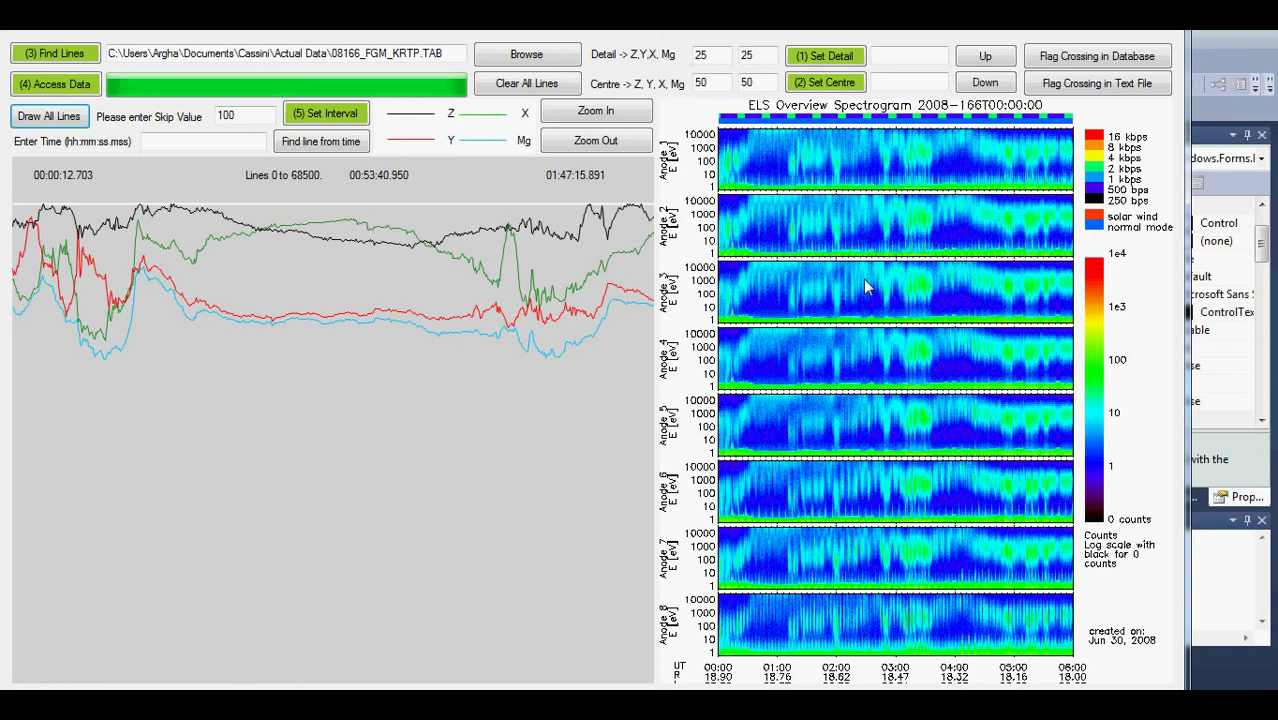
left_click(60, 122)
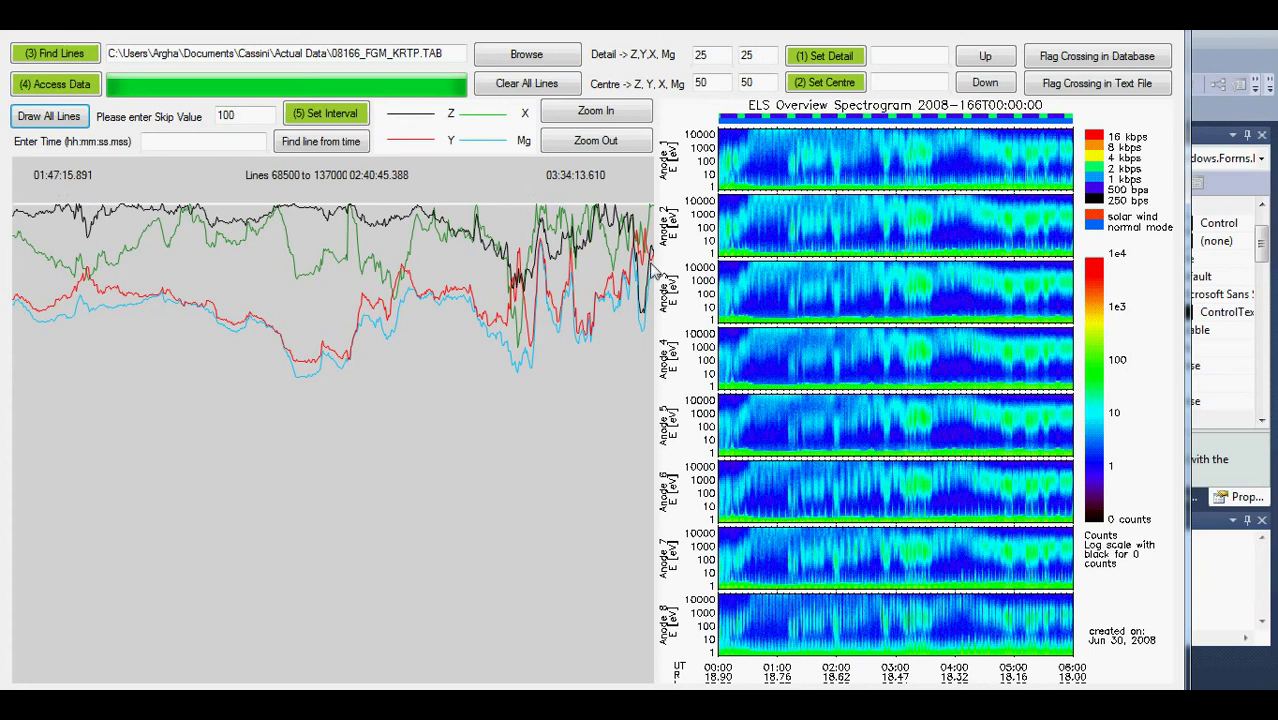
left_click(75, 123)
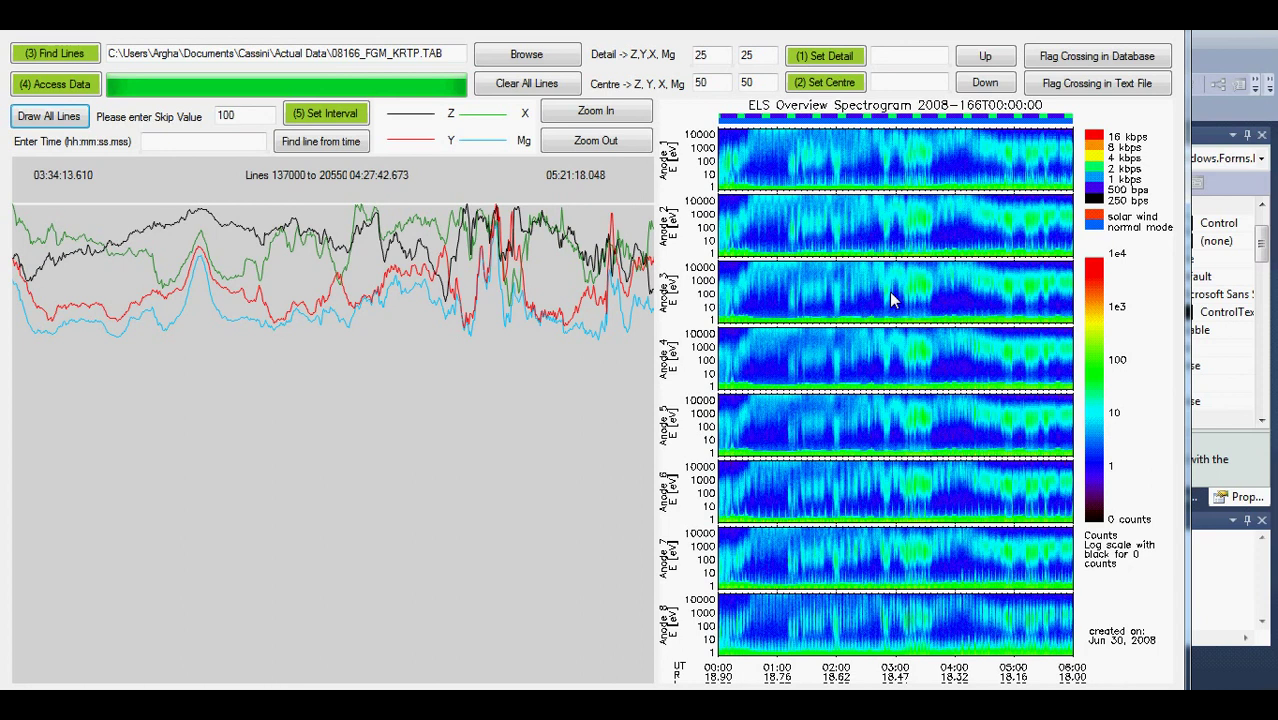
left_click(73, 118)
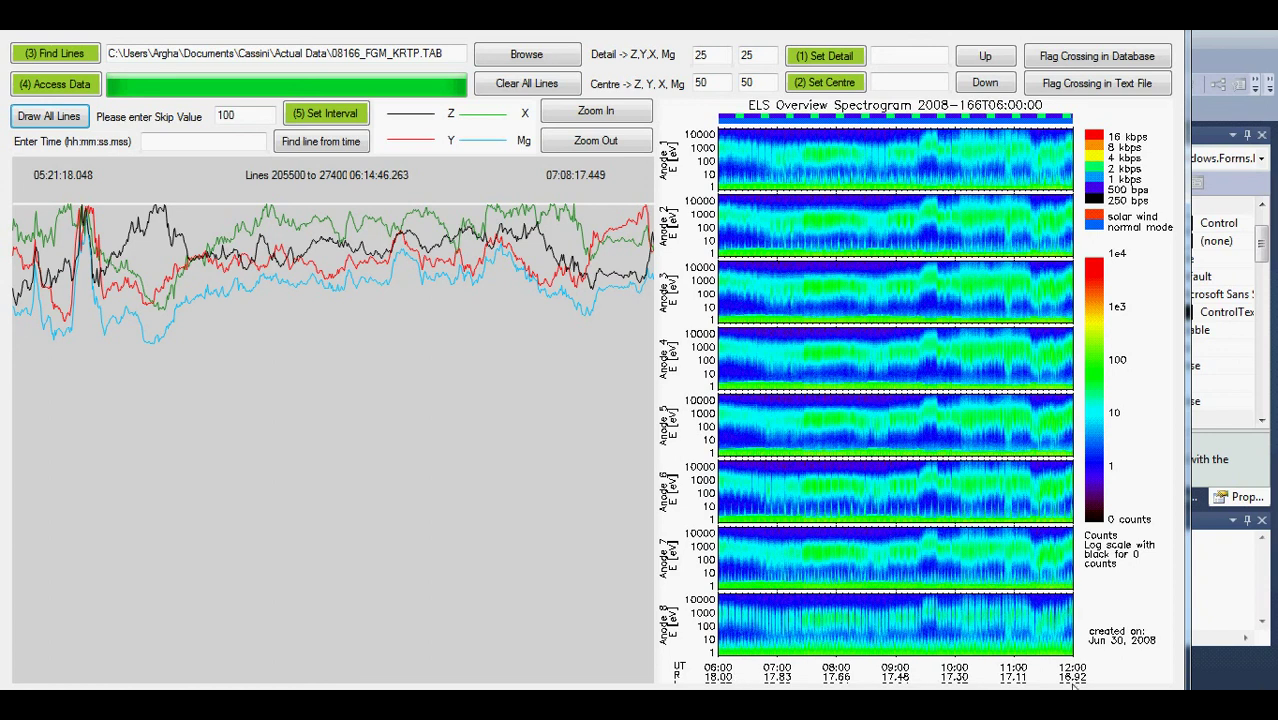
Step the plot forward past 07:08–08:55 to the 10:42–12:29 interval.
left_click(30, 122)
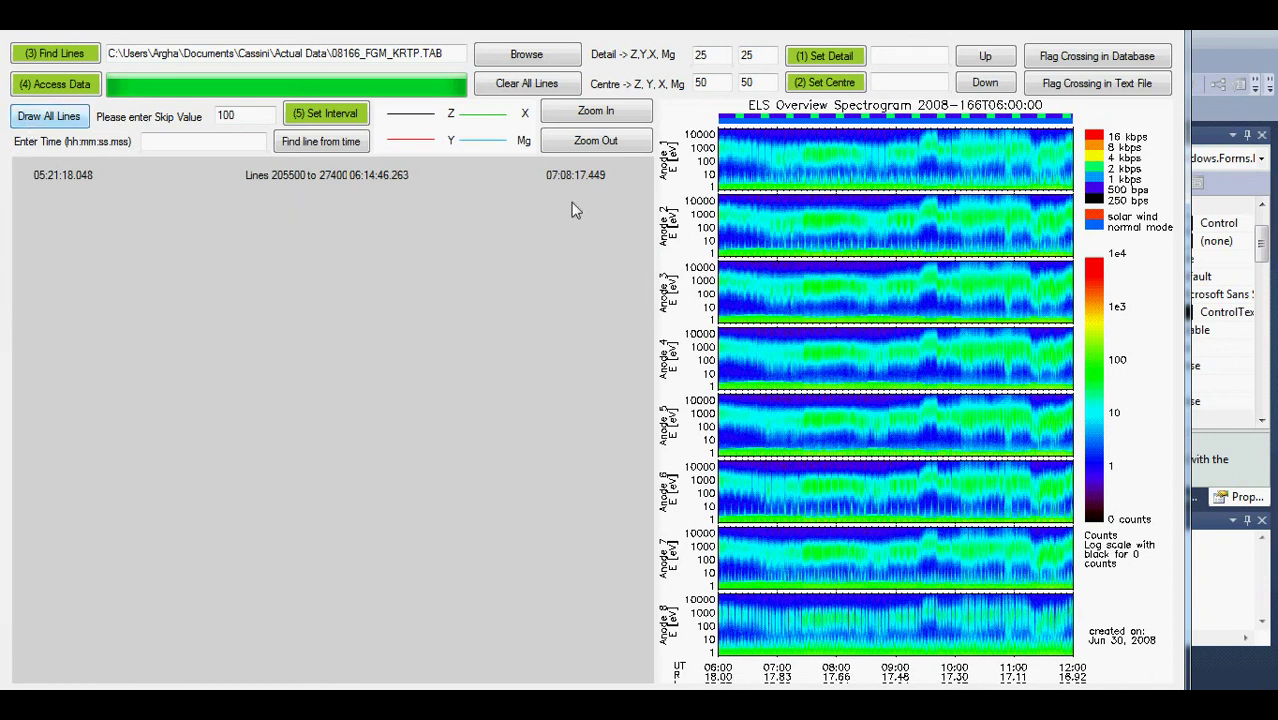
left_click(37, 120)
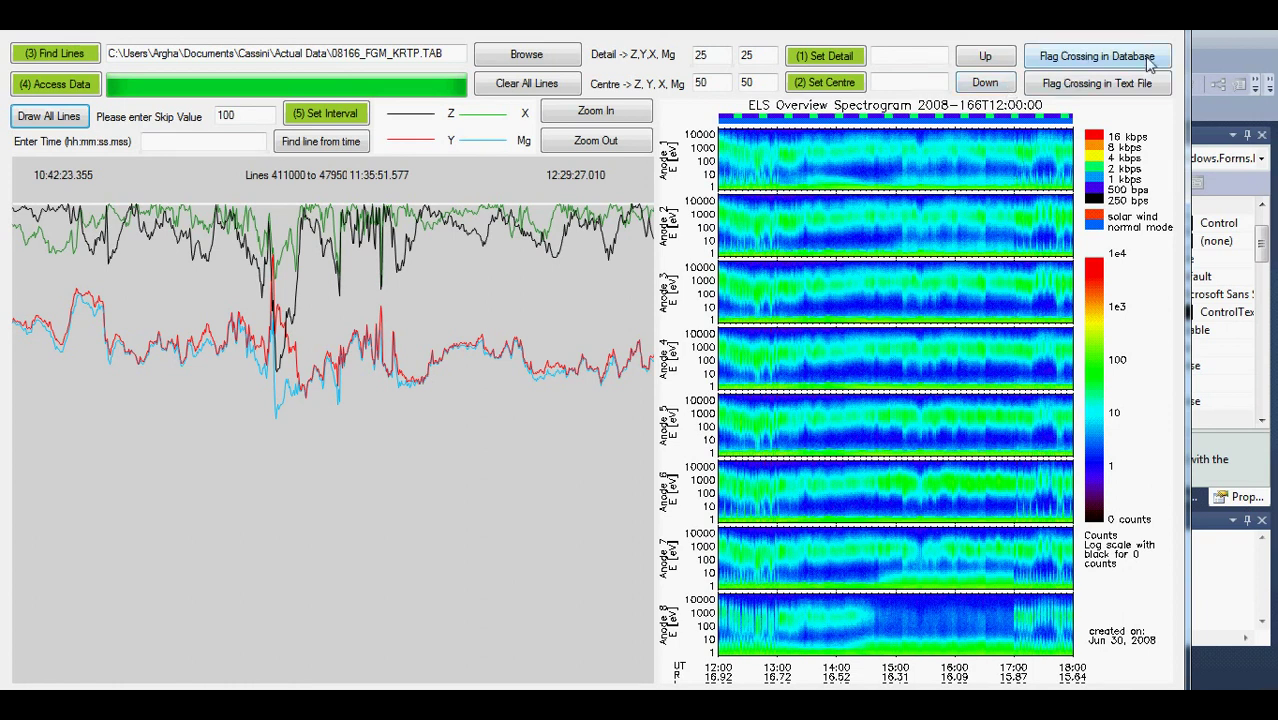
Flag the 10:42–12:29 interval in the text list, then twice in the database as crossings 9 and 10.
left_click(1155, 88)
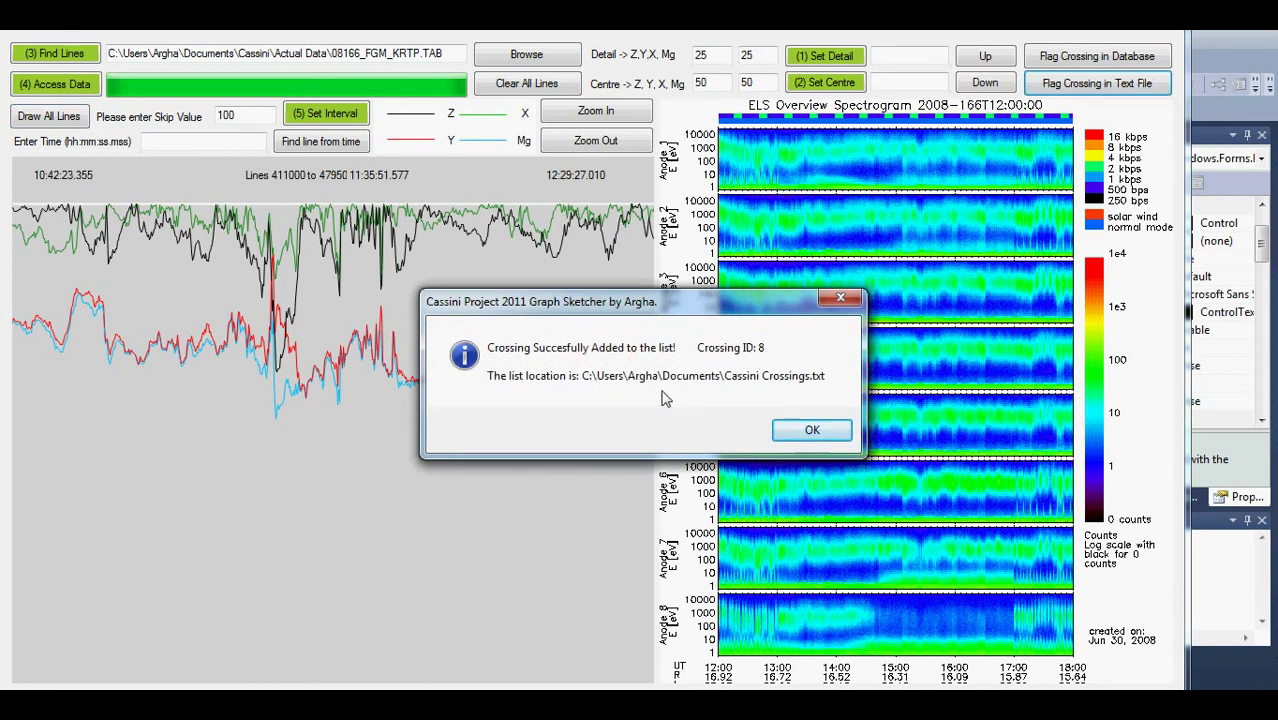
left_click(808, 430)
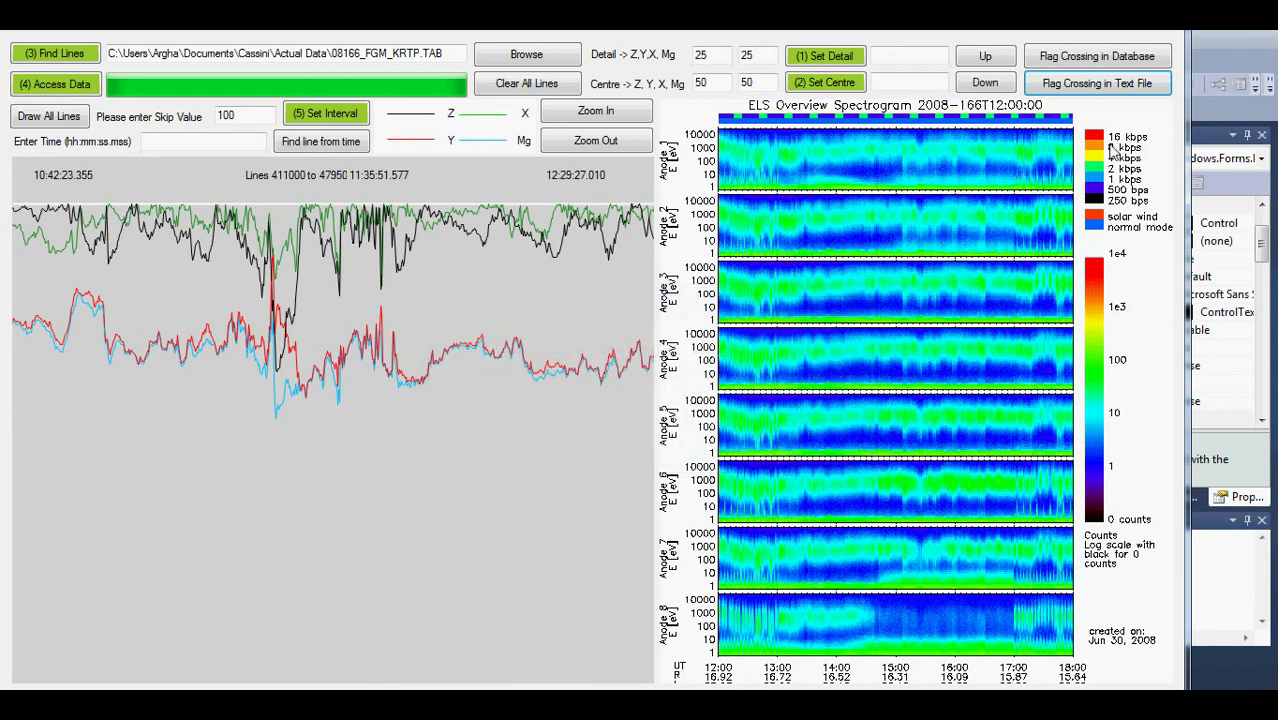
left_click(1107, 58)
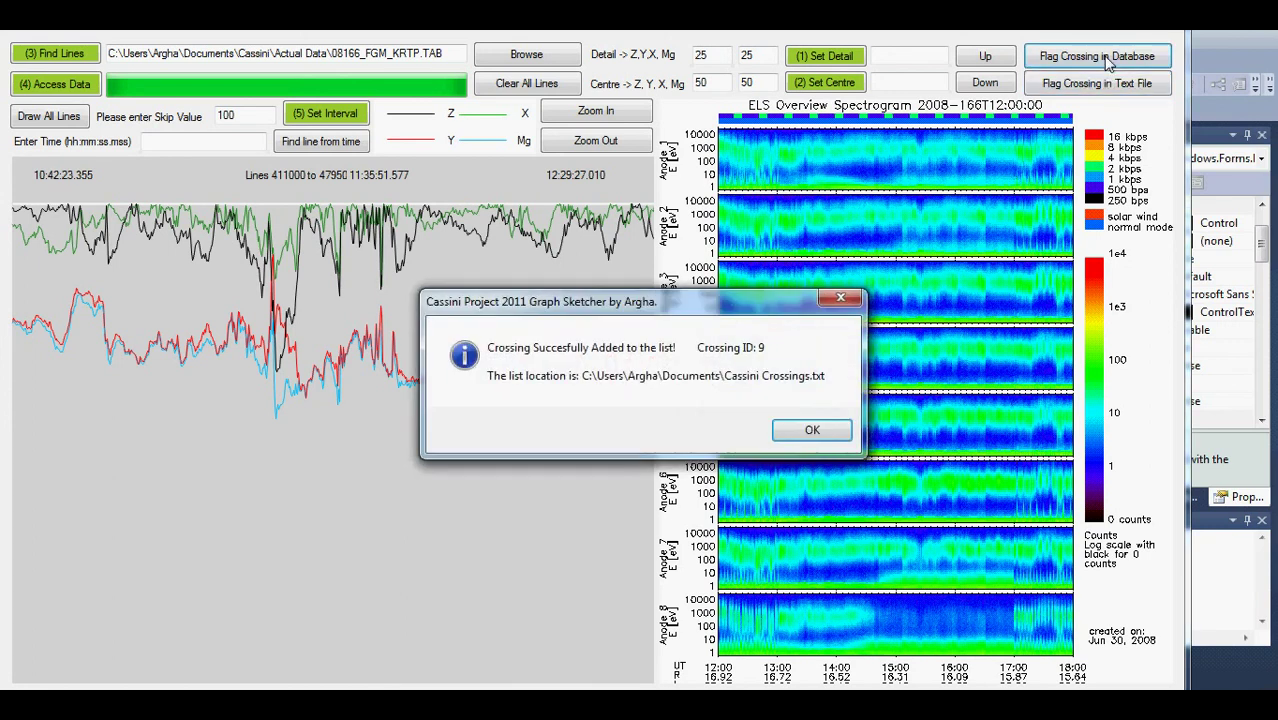
left_click(833, 438)
left_click(1130, 80)
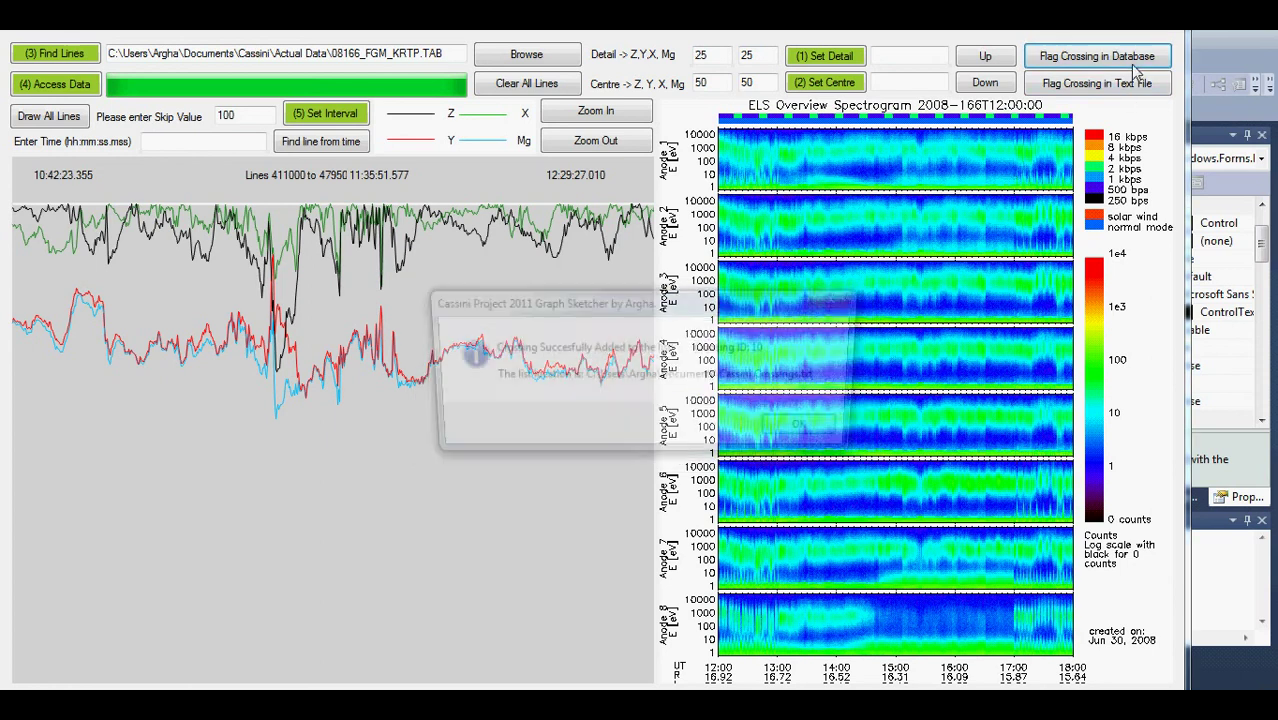
left_click(811, 438)
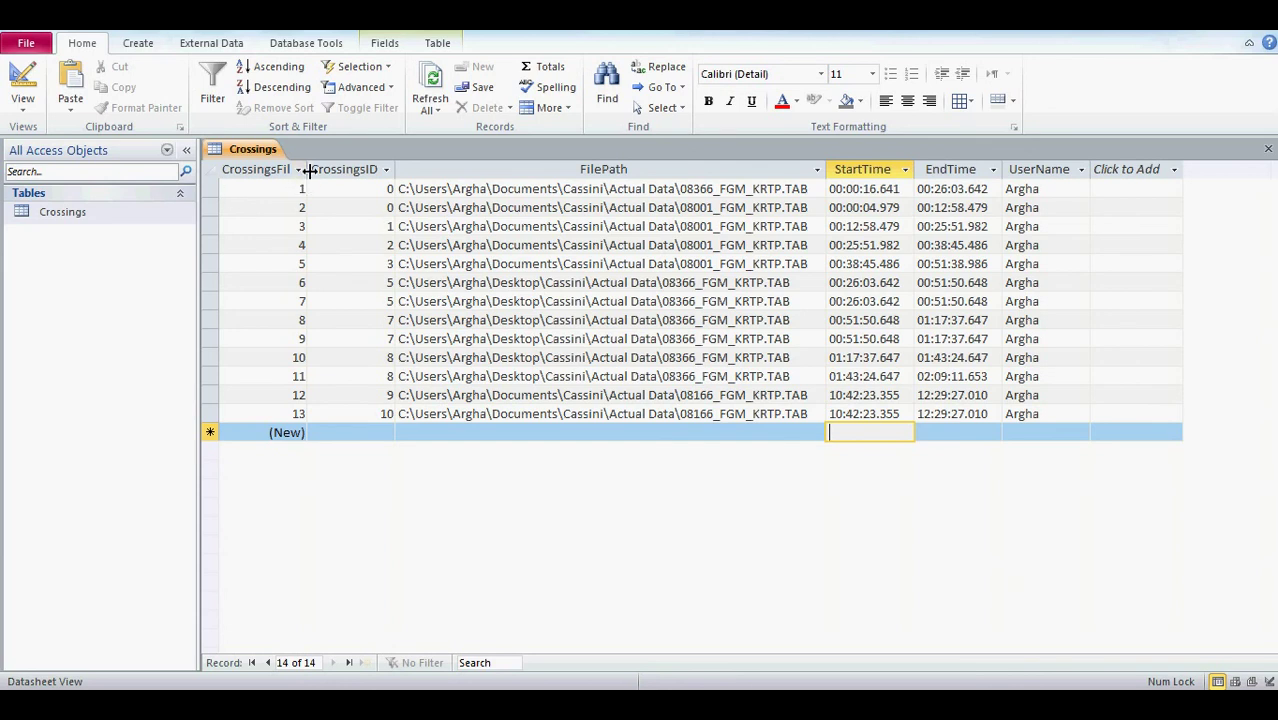
Widen CrossingsFileID and inspect the records, including crossings 9 and 10 for 08166_FGM_KRTP.TAB.
left_click_drag(309, 170, 337, 170)
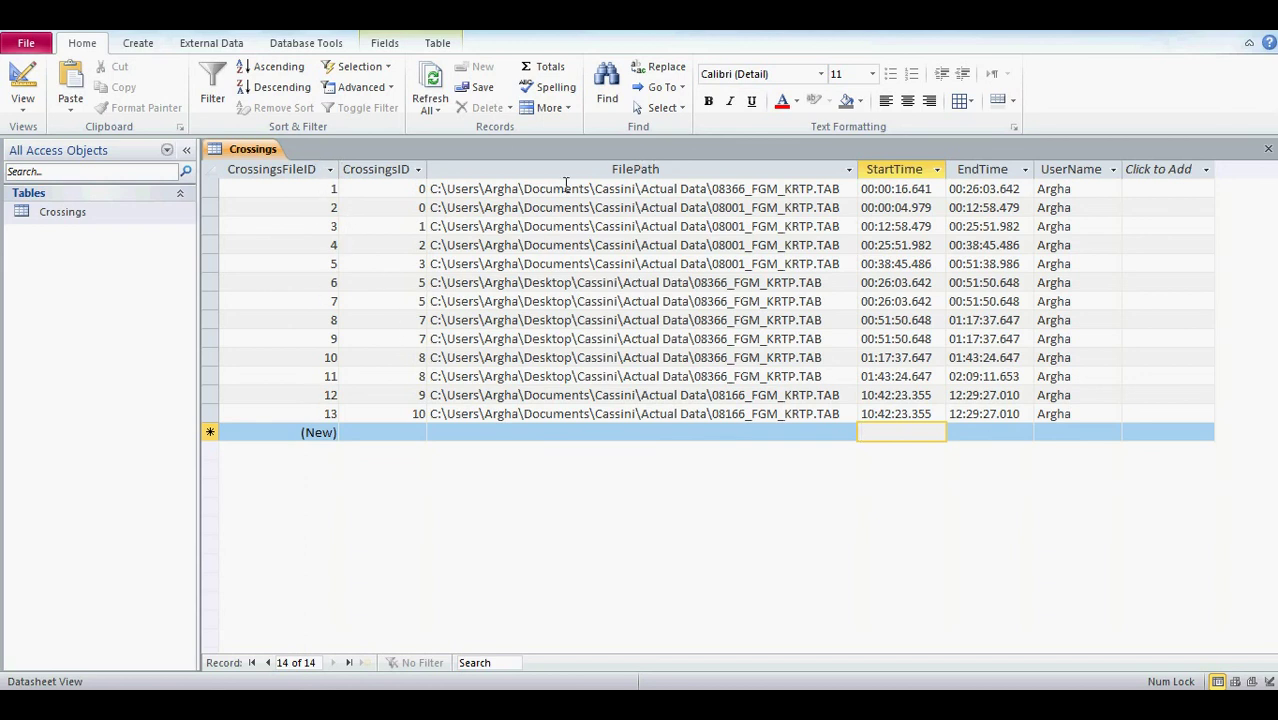
left_click_drag(437, 188, 778, 197)
left_click(790, 207)
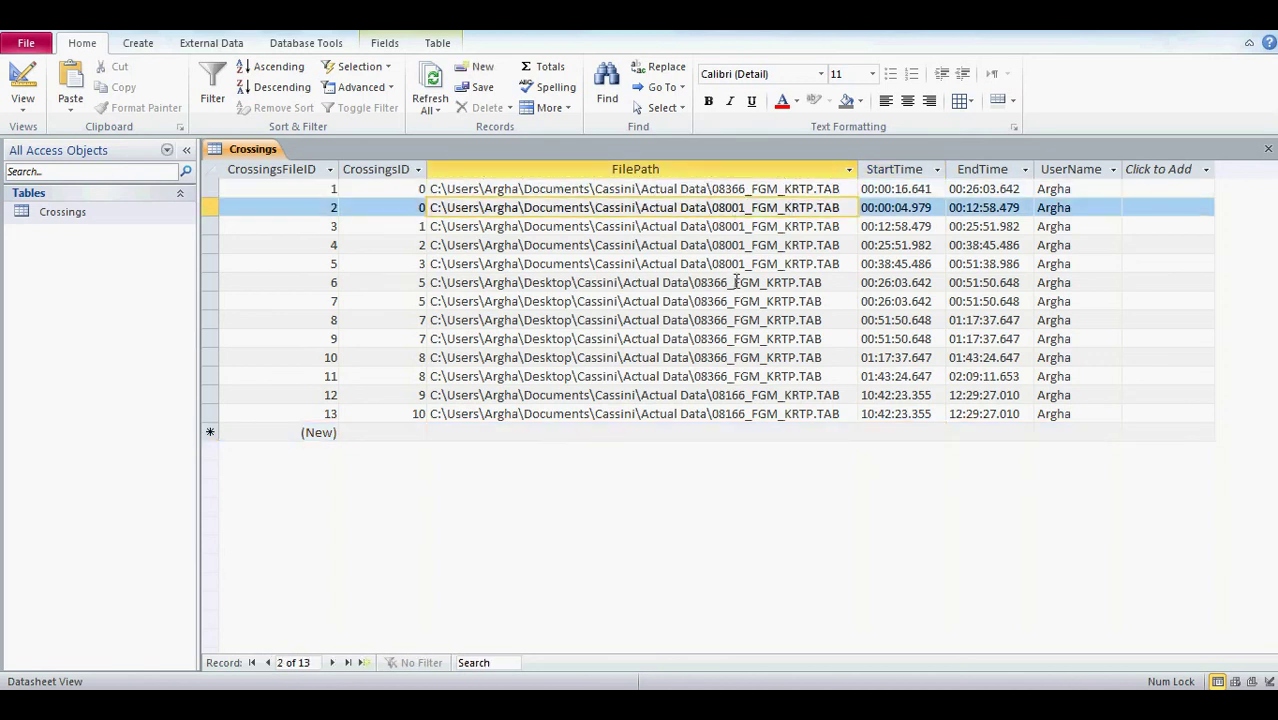
left_click(792, 301)
left_click(799, 392)
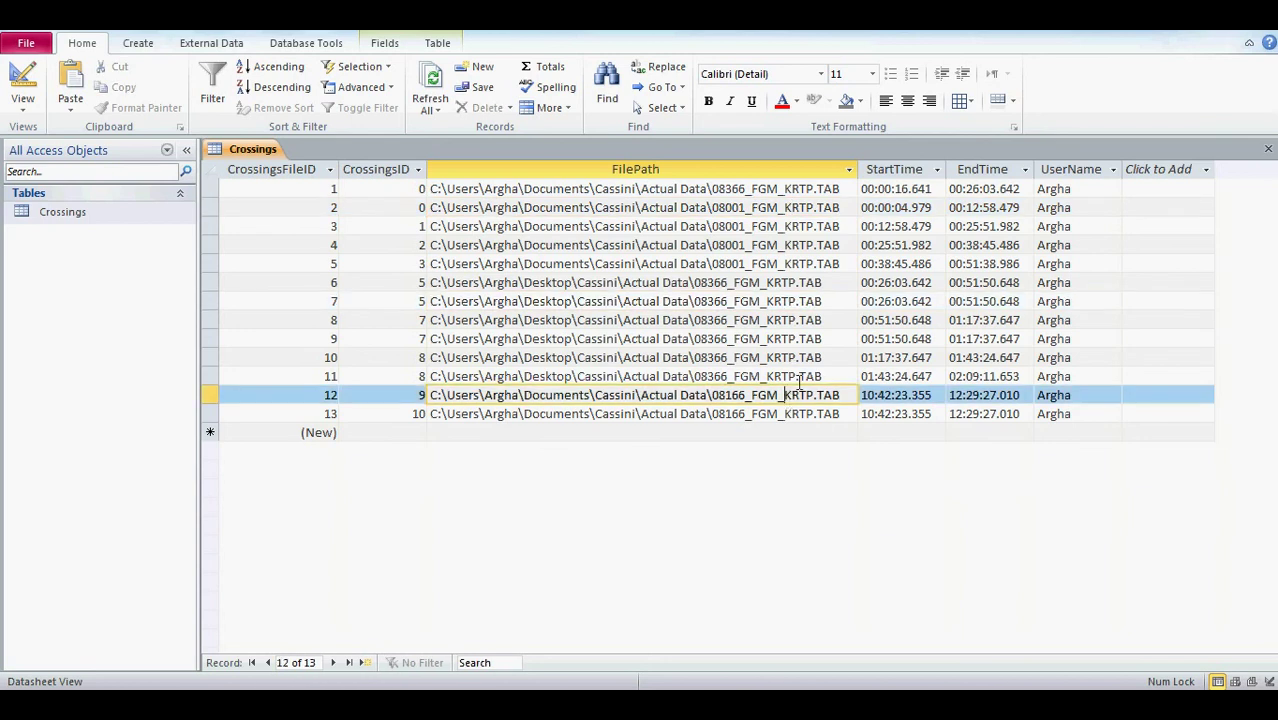
left_click(874, 191)
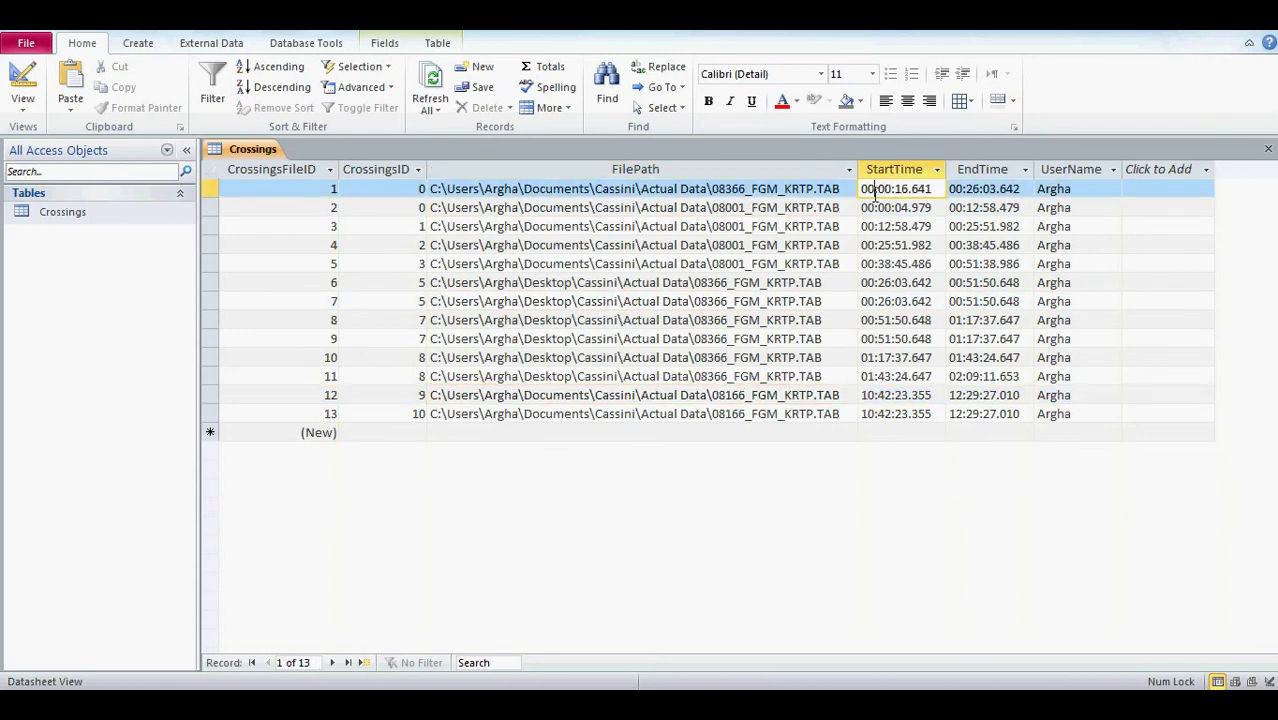
left_click(988, 193)
left_click(1093, 206)
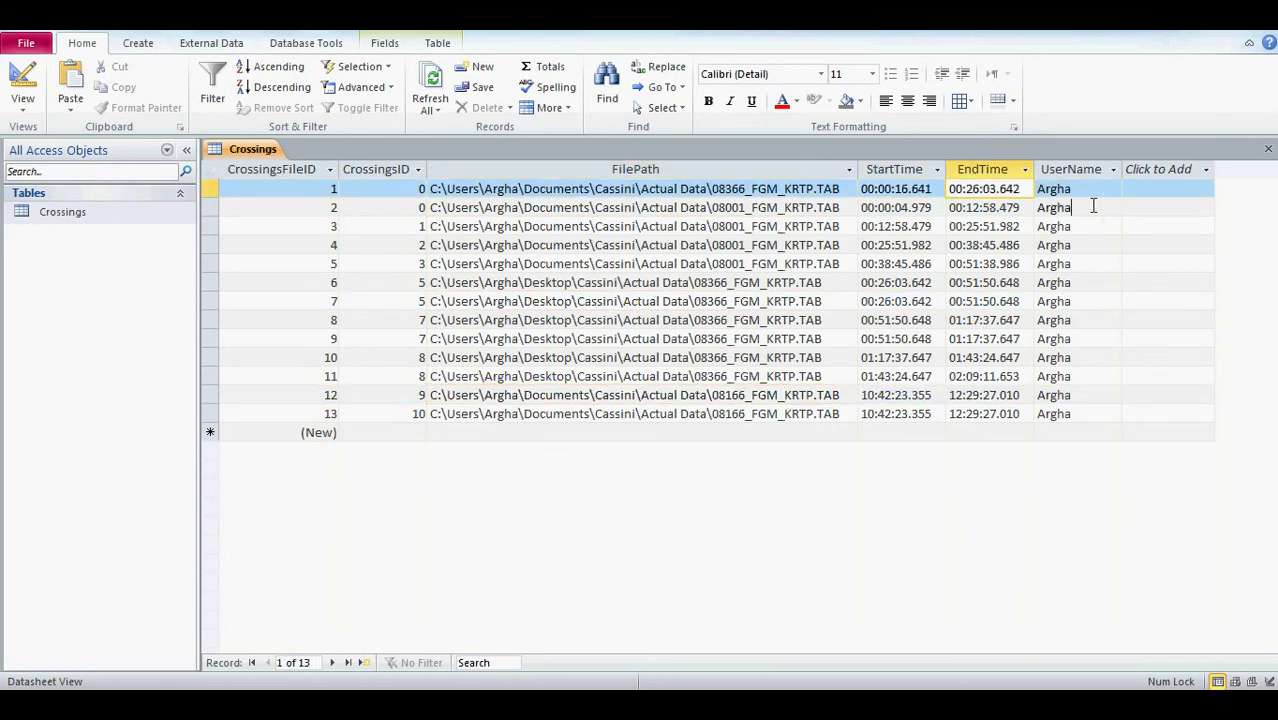